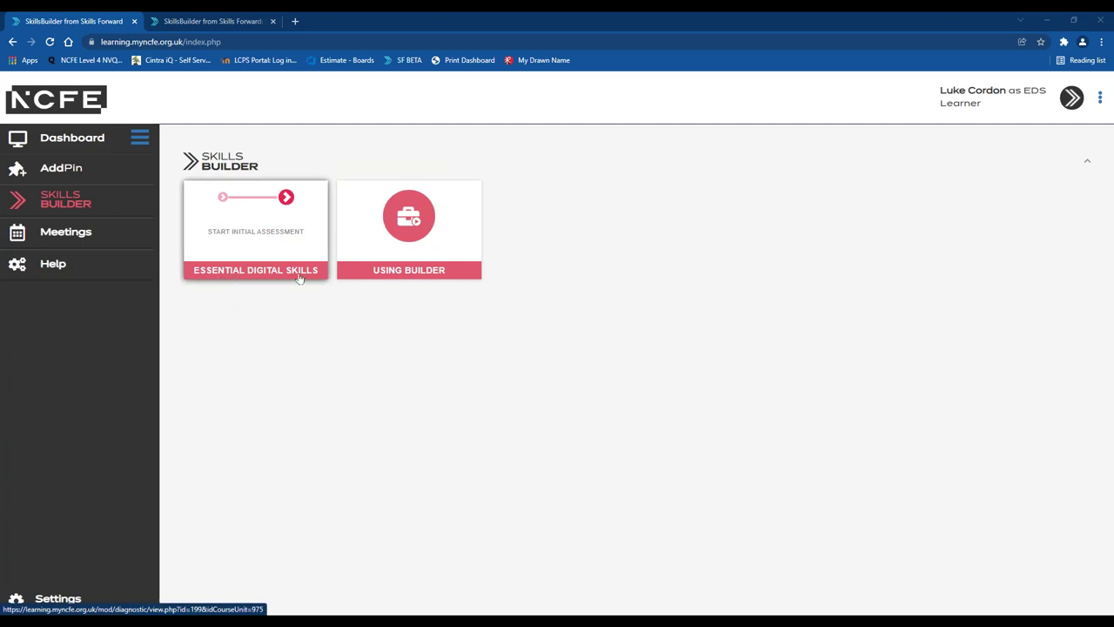
Start the Essential Digital Skills initial assessment, skipping its introductory video, and answer the hardware question with Application.
{"action": "left_click", "coordinate": [258, 241]}
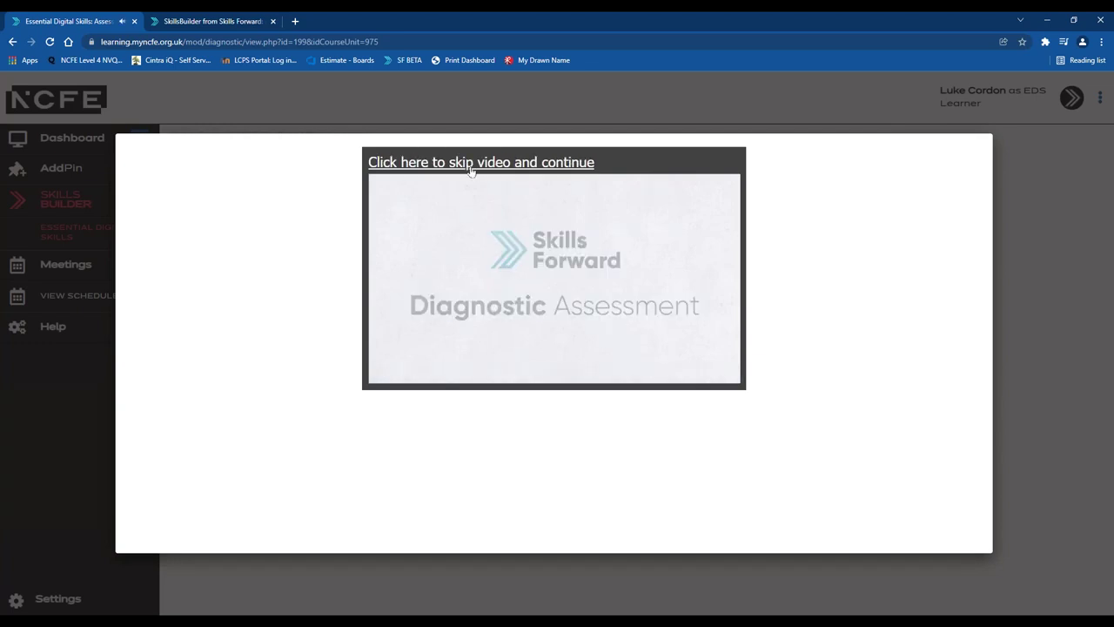
{"action": "left_click", "coordinate": [467, 164]}
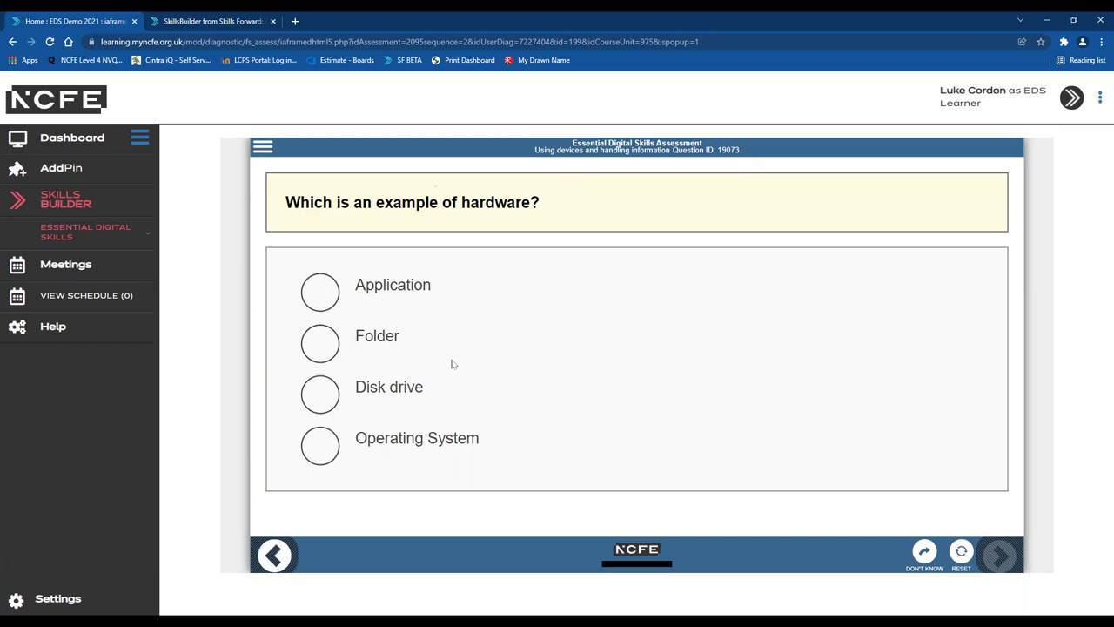
{"action": "left_click", "coordinate": [328, 296]}
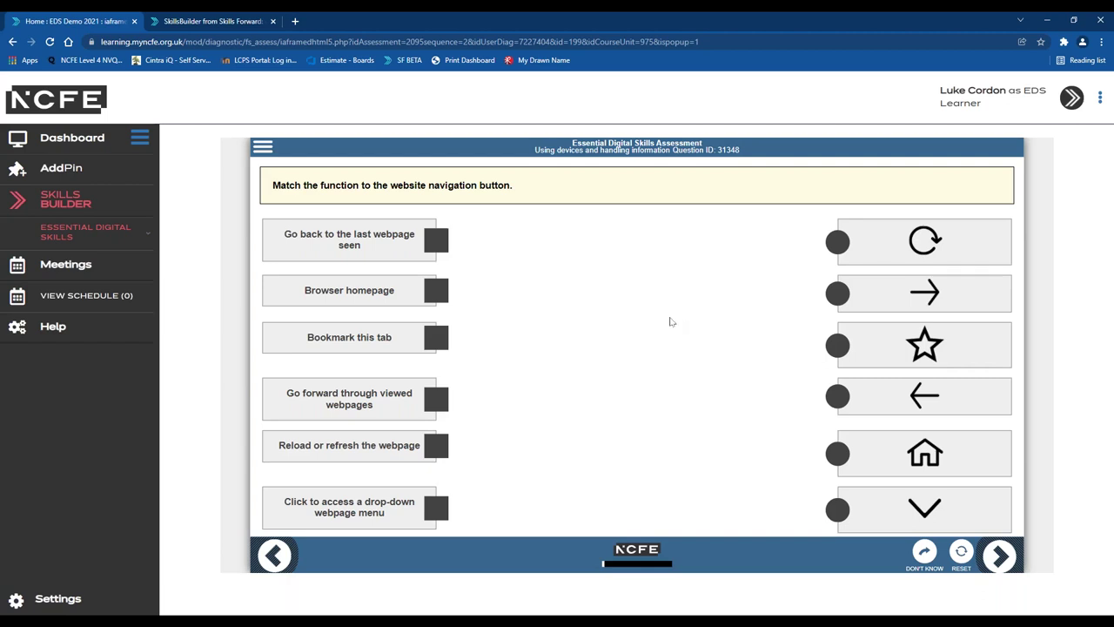
Set the assessment's preferred text size to 38px.
{"action": "left_click", "coordinate": [263, 148]}
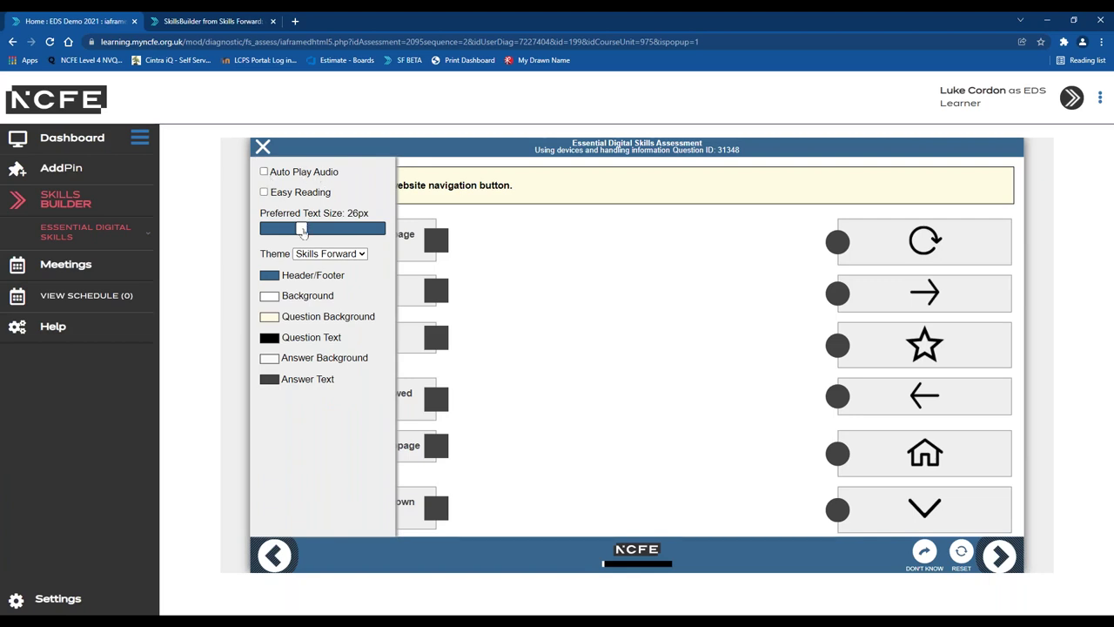
{"action": "left_click_drag", "start_coordinate": [327, 233], "coordinate": [348, 235]}
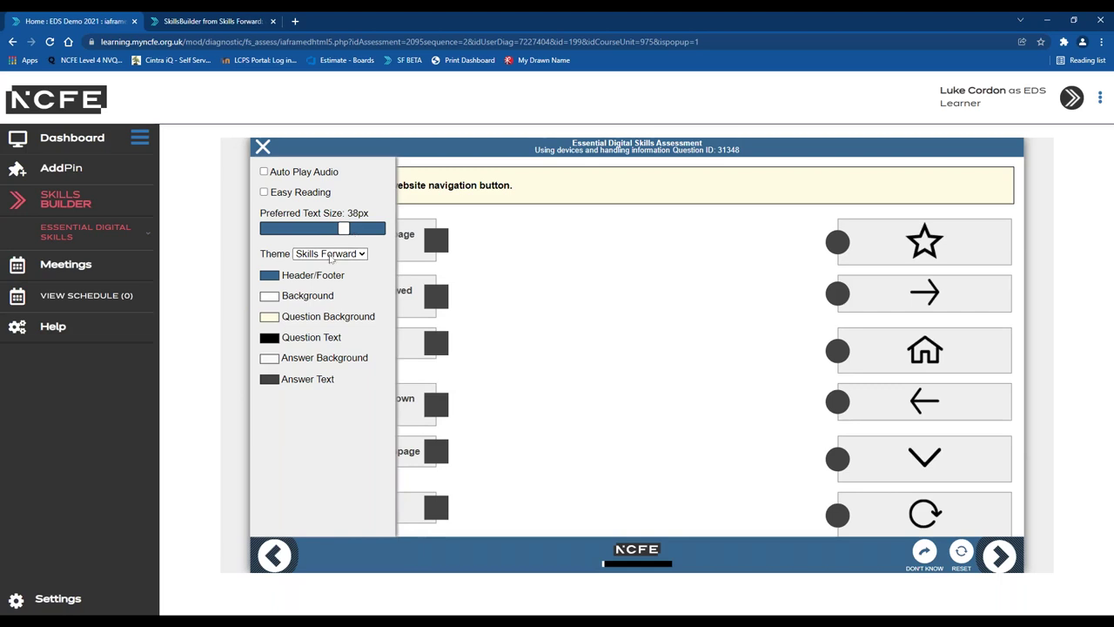
Try the Colour Blind theme on the assessment, restore the Skills Forward theme and close the display settings.
{"action": "left_click", "coordinate": [323, 255]}
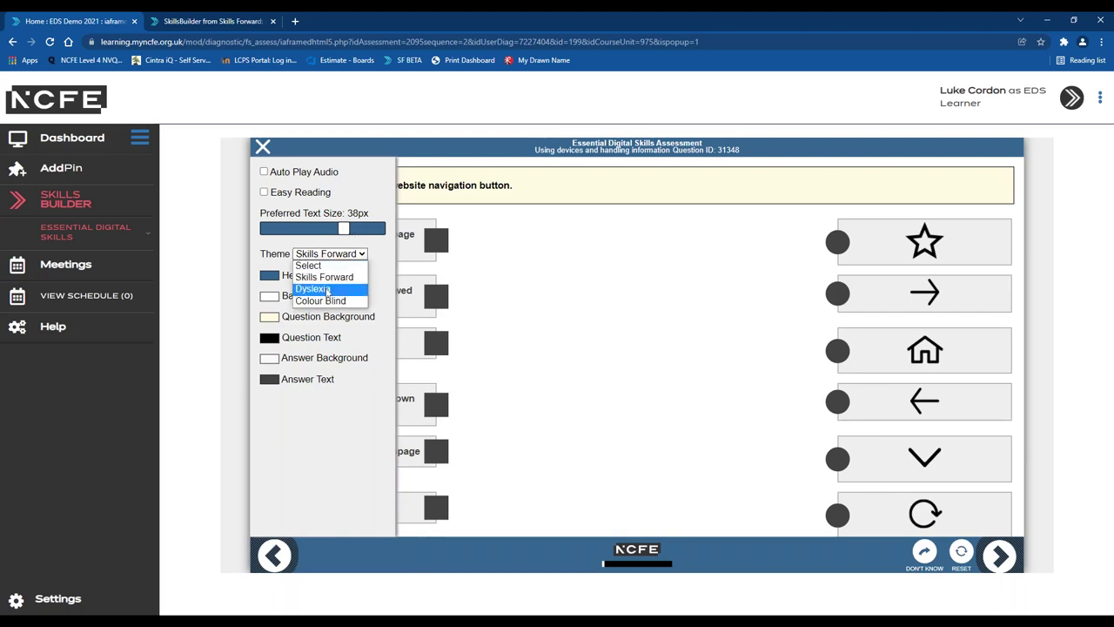
{"action": "left_click", "coordinate": [329, 301]}
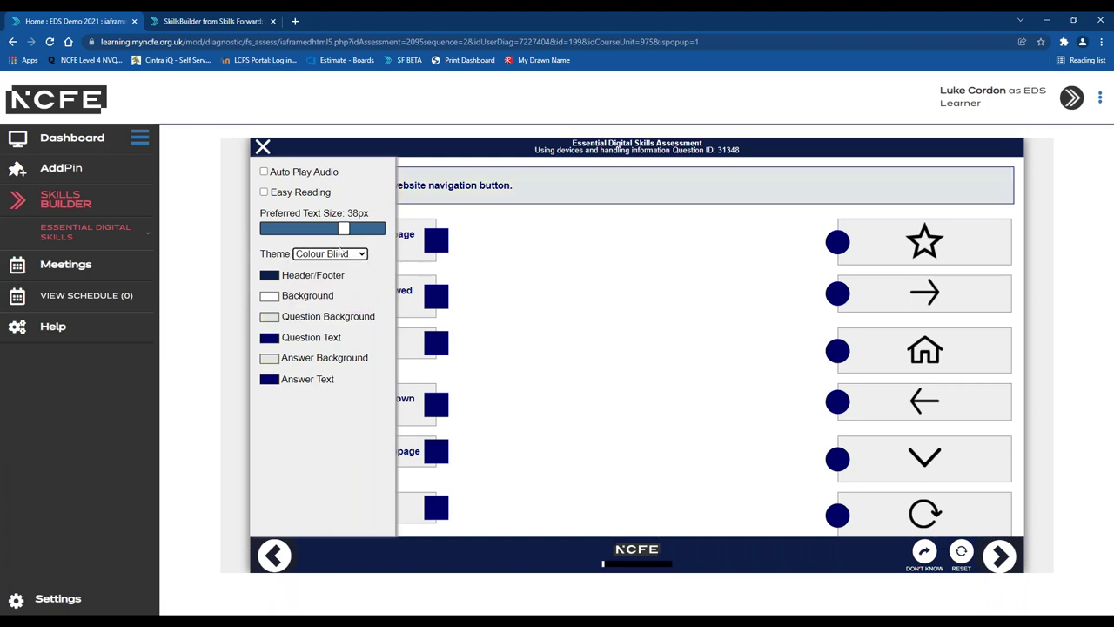
{"action": "left_click", "coordinate": [328, 256]}
{"action": "left_click", "coordinate": [343, 274]}
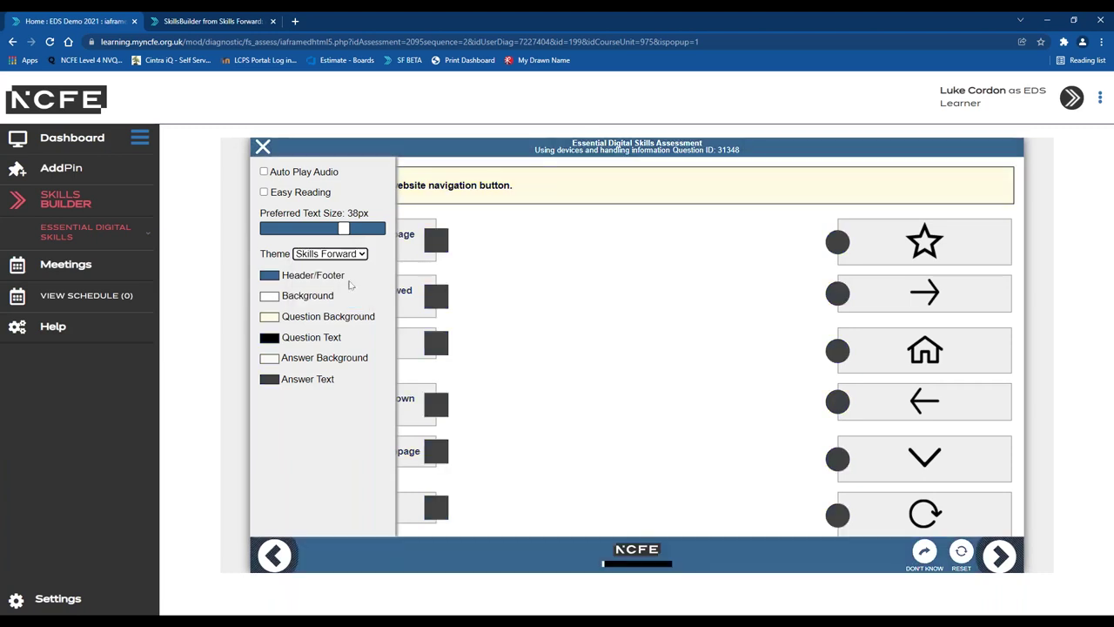
{"action": "left_click", "coordinate": [261, 148]}
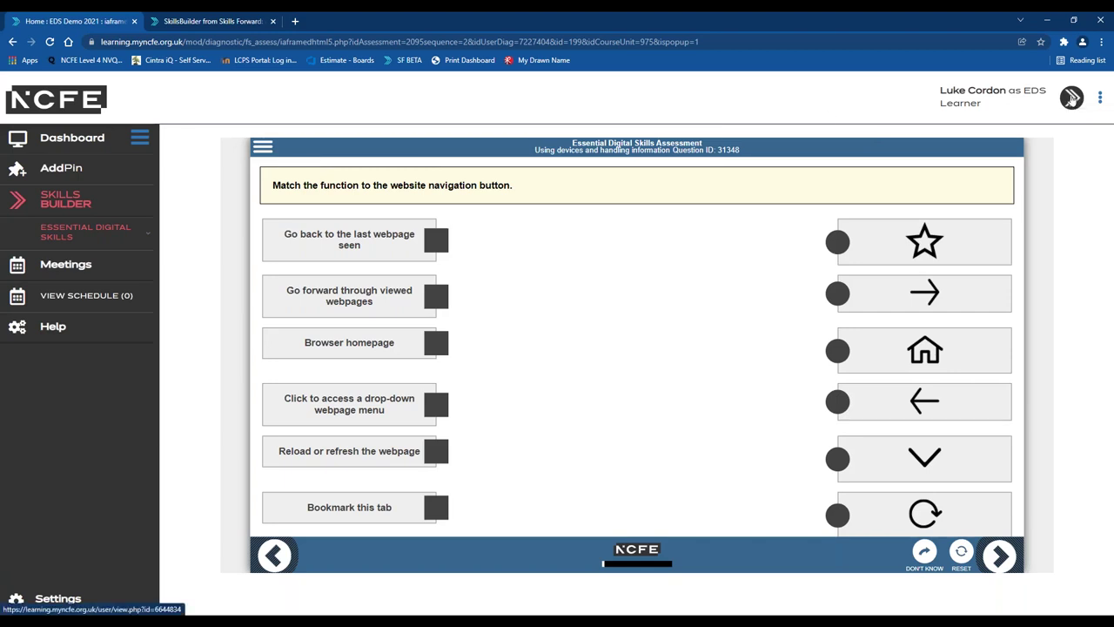
From the learner's profile, open the individual skills plan (ISP) for Essential Digital Skills Resources.
{"action": "left_click", "coordinate": [1072, 98]}
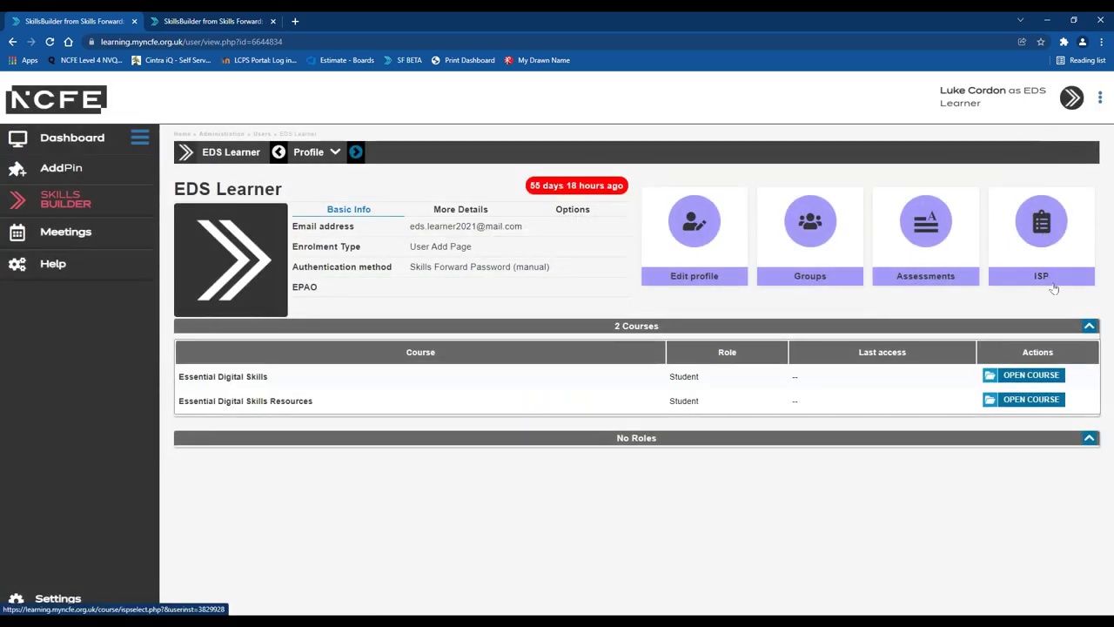
{"action": "left_click", "coordinate": [1062, 242]}
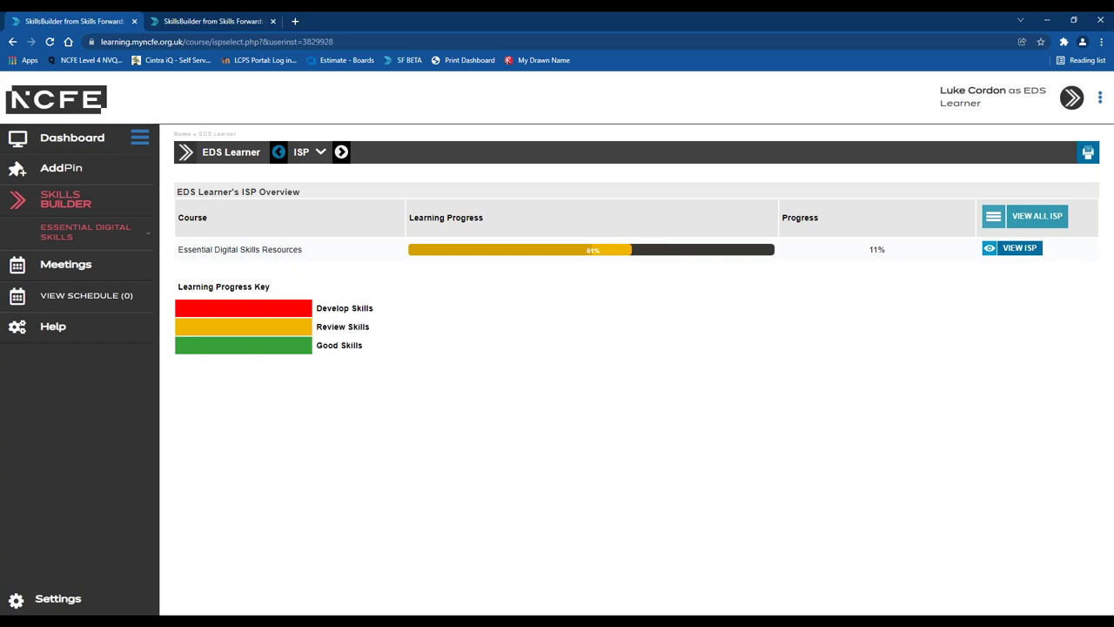
{"action": "left_click", "coordinate": [1022, 250]}
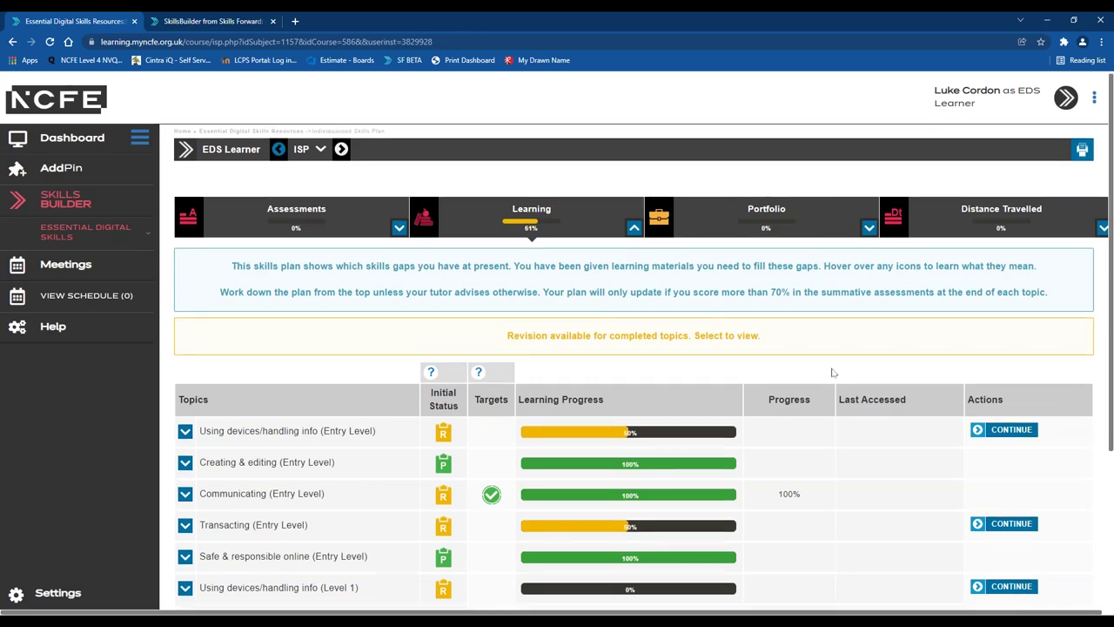
Examine the skills plan's topics, viewing the criteria of the Entry Level topics on using devices/handling info and creating & editing, and collapse them again.
{"action": "scroll", "coordinate": [634, 366], "scroll_direction": "down", "scroll_amount": 2}
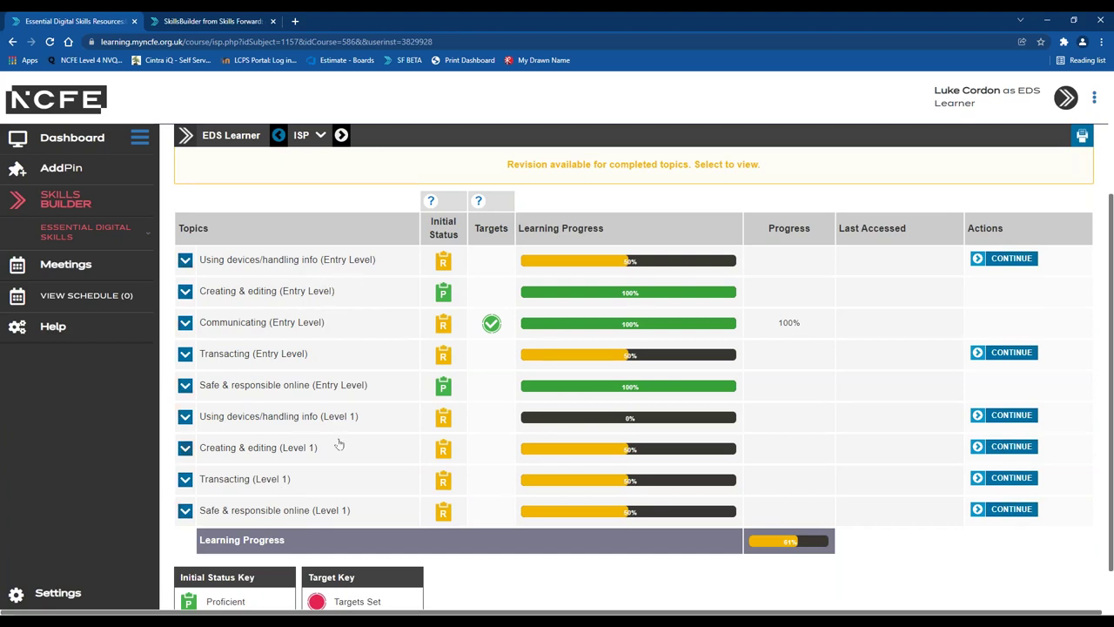
{"action": "left_click", "coordinate": [184, 261]}
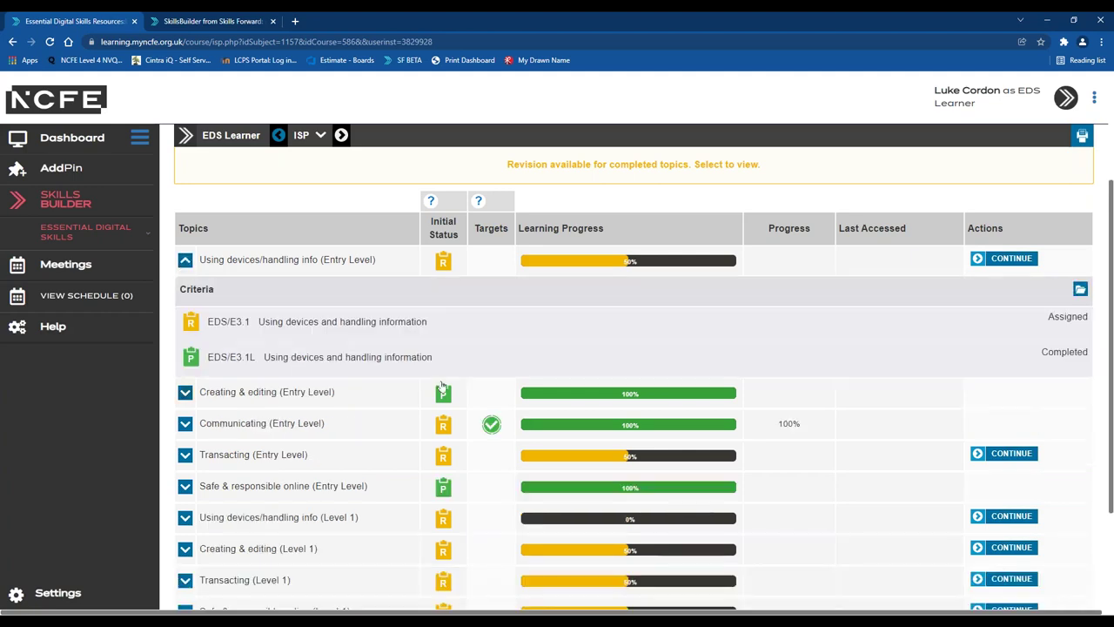
{"action": "left_click", "coordinate": [186, 392]}
{"action": "scroll", "coordinate": [415, 359], "scroll_direction": "down", "scroll_amount": 1}
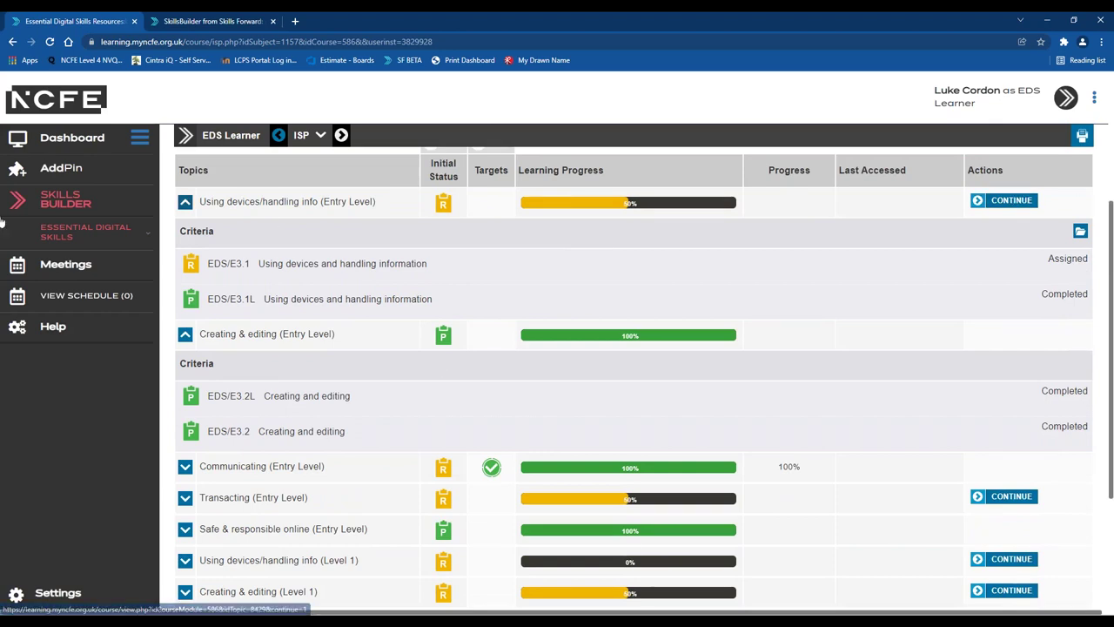
{"action": "left_click", "coordinate": [185, 202]}
{"action": "left_click", "coordinate": [185, 232]}
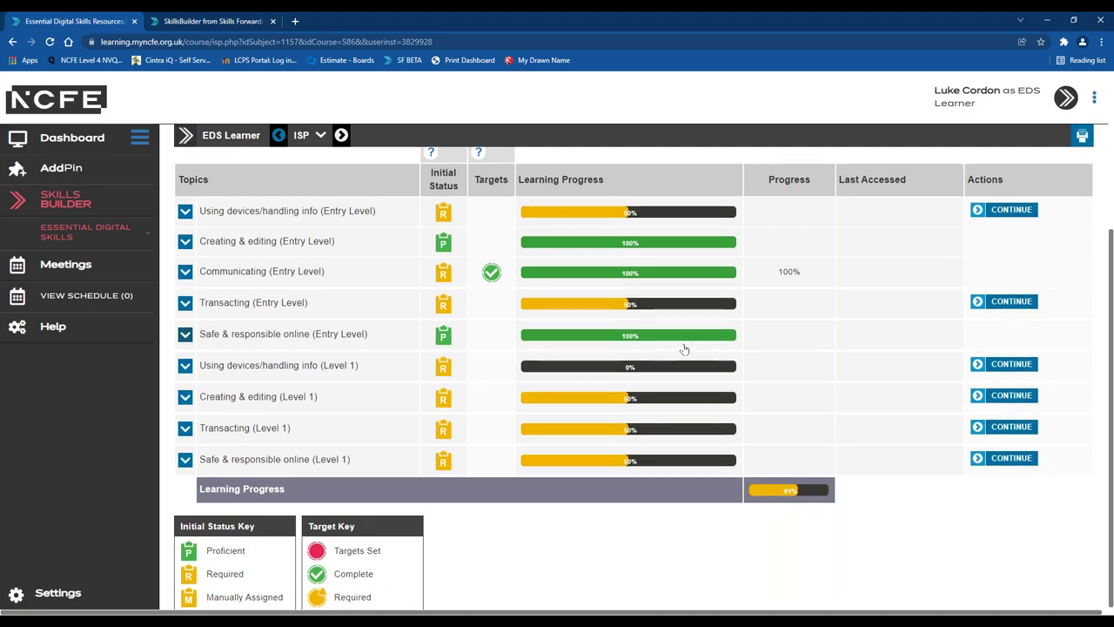
{"action": "scroll", "coordinate": [679, 321], "scroll_direction": "up", "scroll_amount": 3}
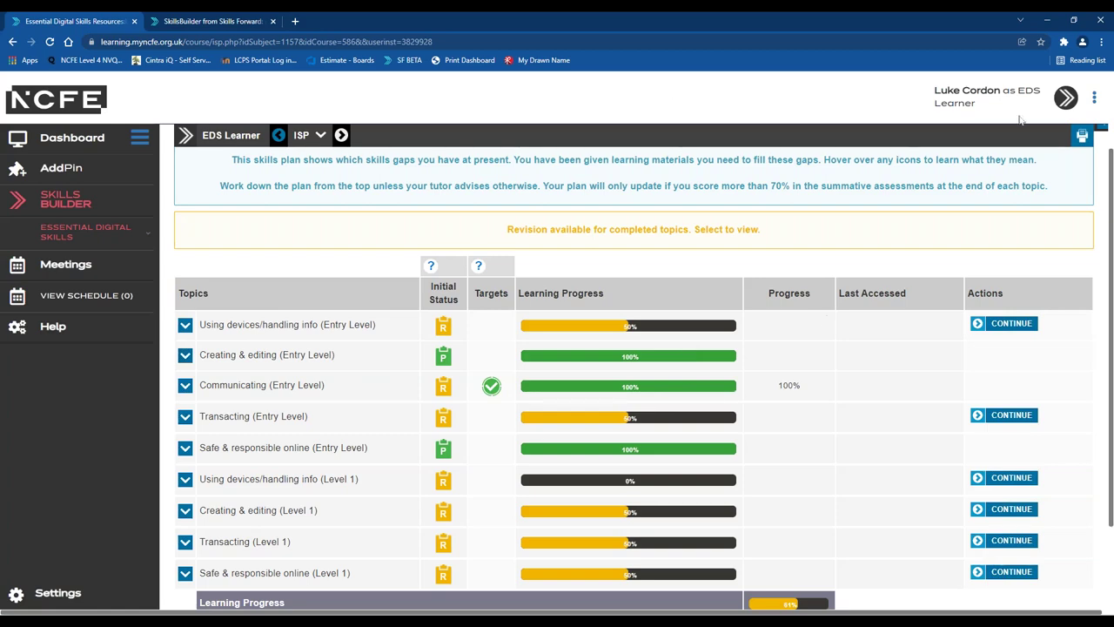
Log out of the learner account and close its browser tab.
{"action": "left_click", "coordinate": [1094, 97]}
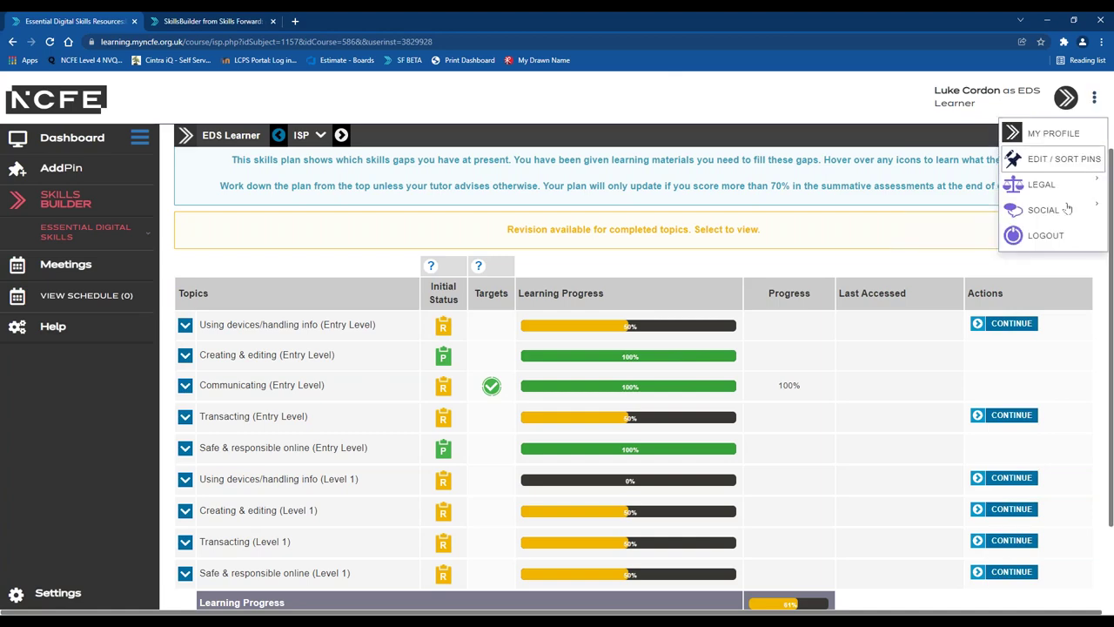
{"action": "left_click", "coordinate": [1027, 242]}
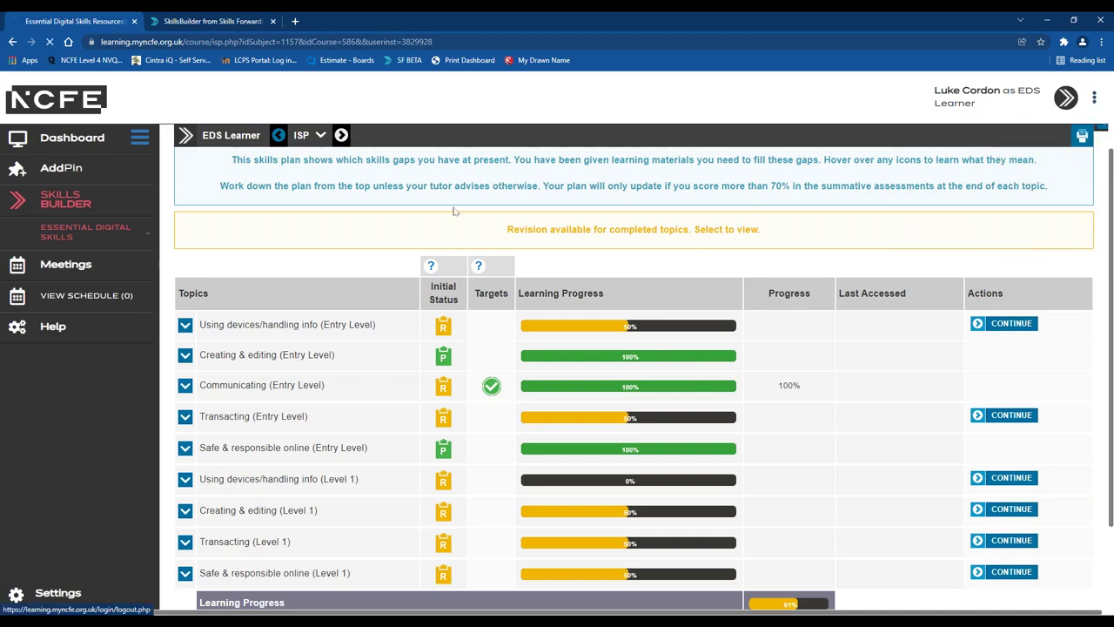
{"action": "left_click", "coordinate": [134, 20]}
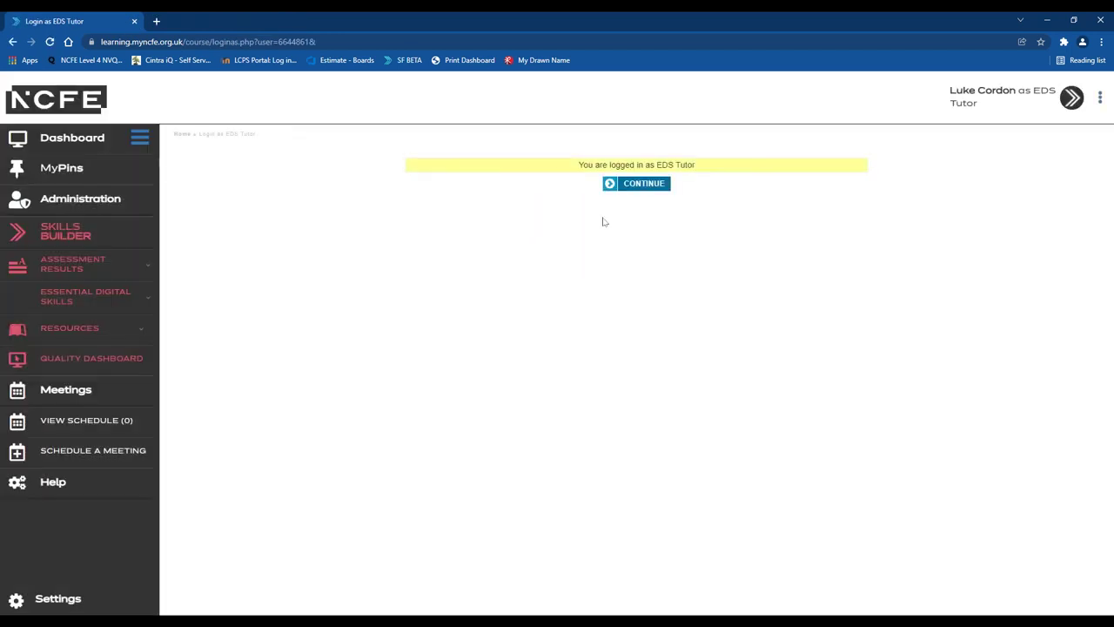
Continue as the tutor, open the list of the tutor's students and view the learner in the second row.
{"action": "left_click", "coordinate": [636, 187]}
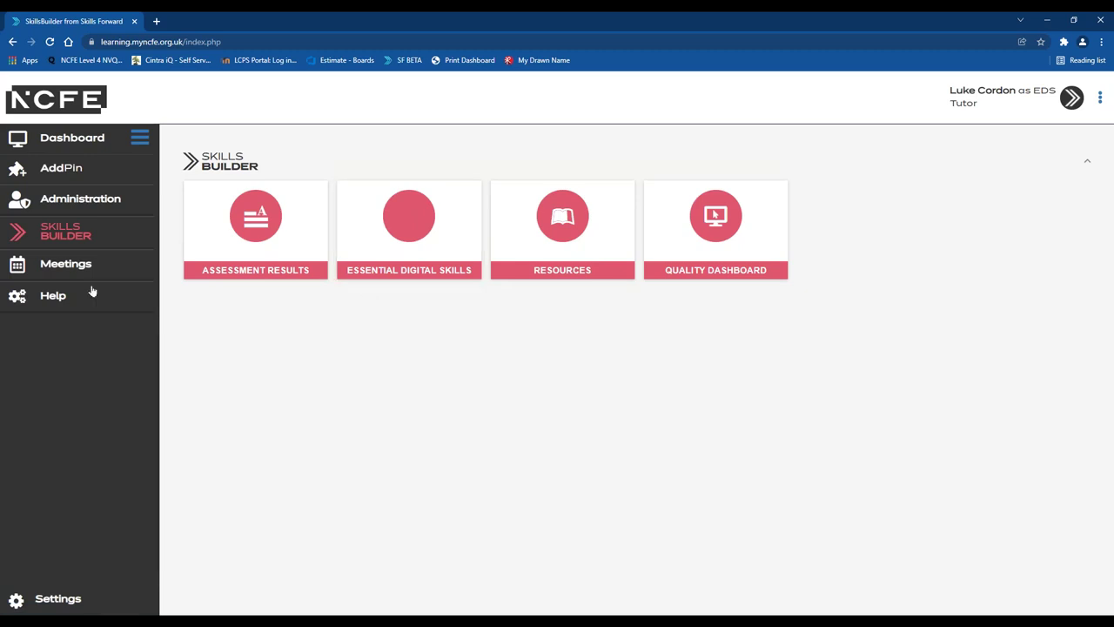
{"action": "left_click", "coordinate": [56, 200]}
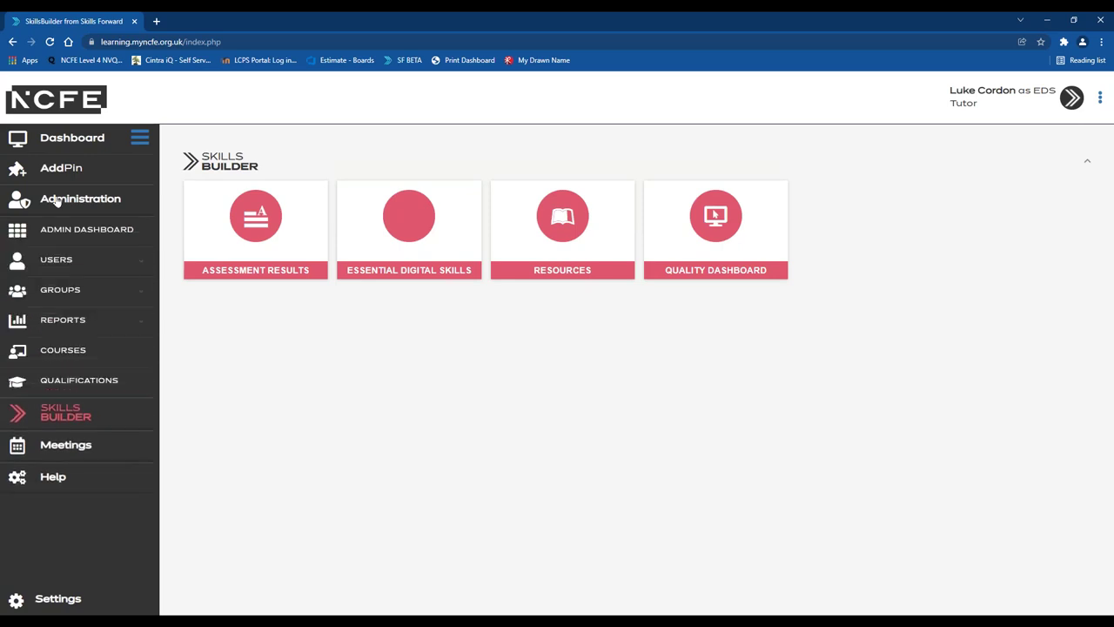
{"action": "left_click", "coordinate": [52, 262]}
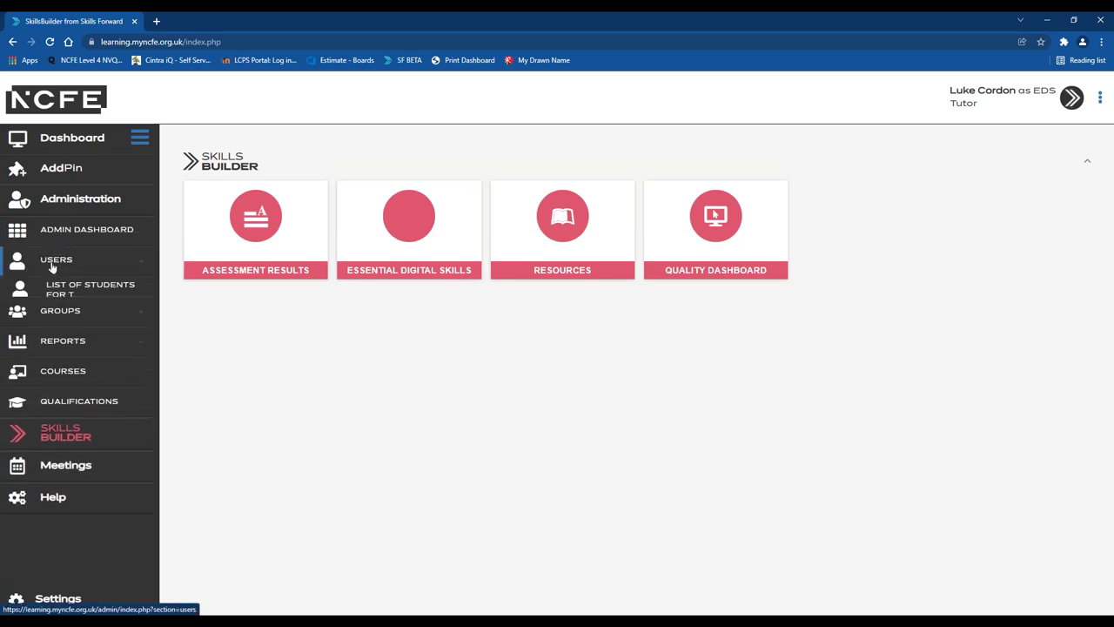
{"action": "left_click", "coordinate": [104, 294]}
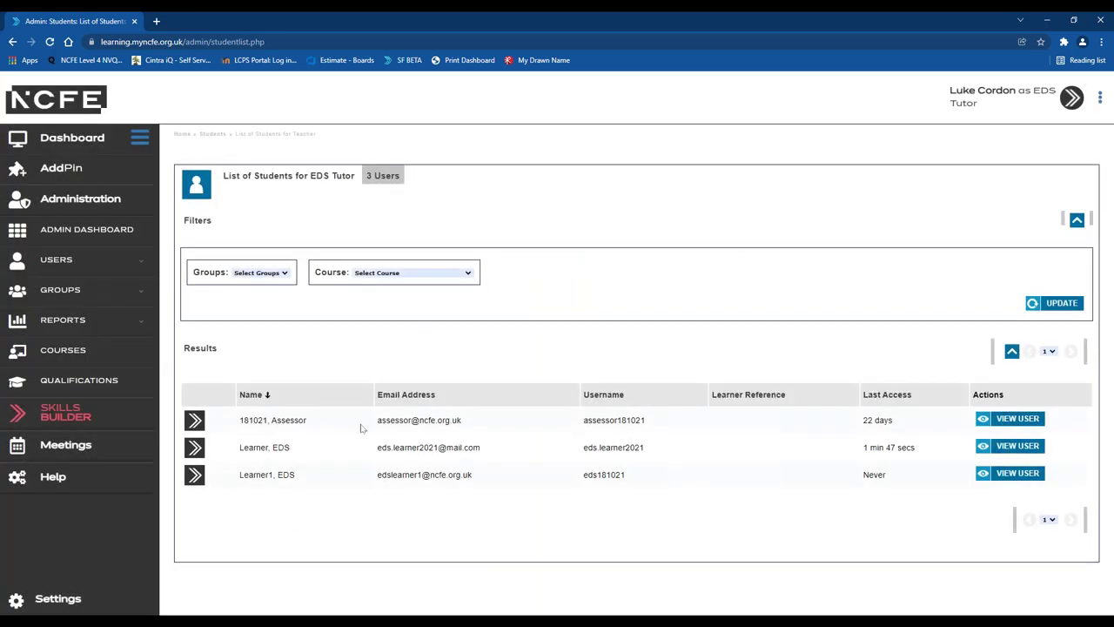
{"action": "left_click_drag", "start_coordinate": [224, 453], "coordinate": [301, 453]}
{"action": "left_click", "coordinate": [1020, 446]}
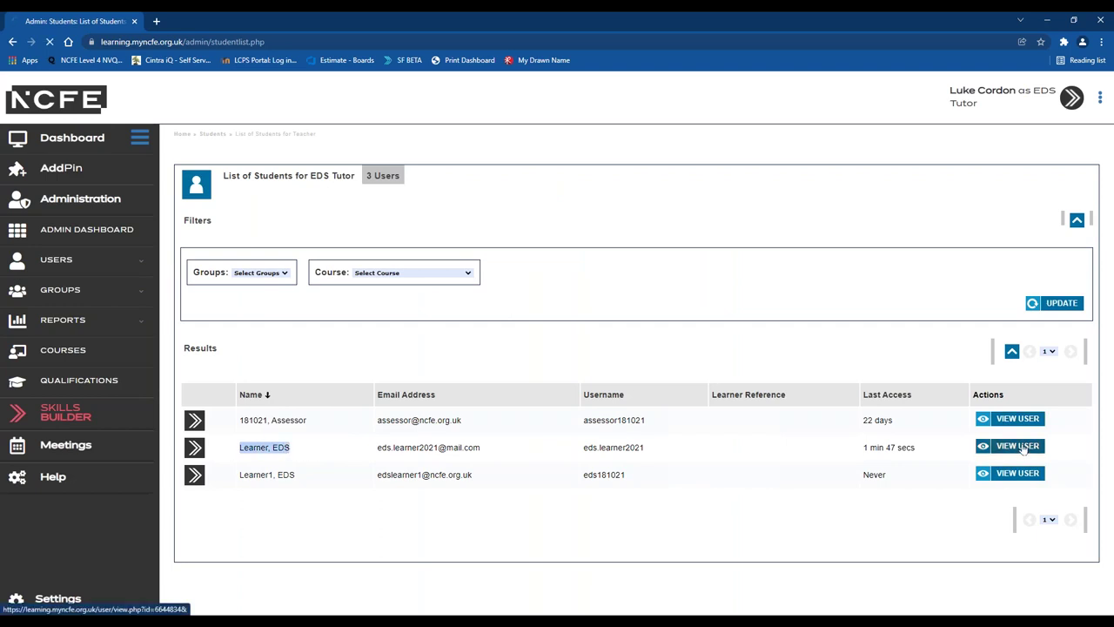
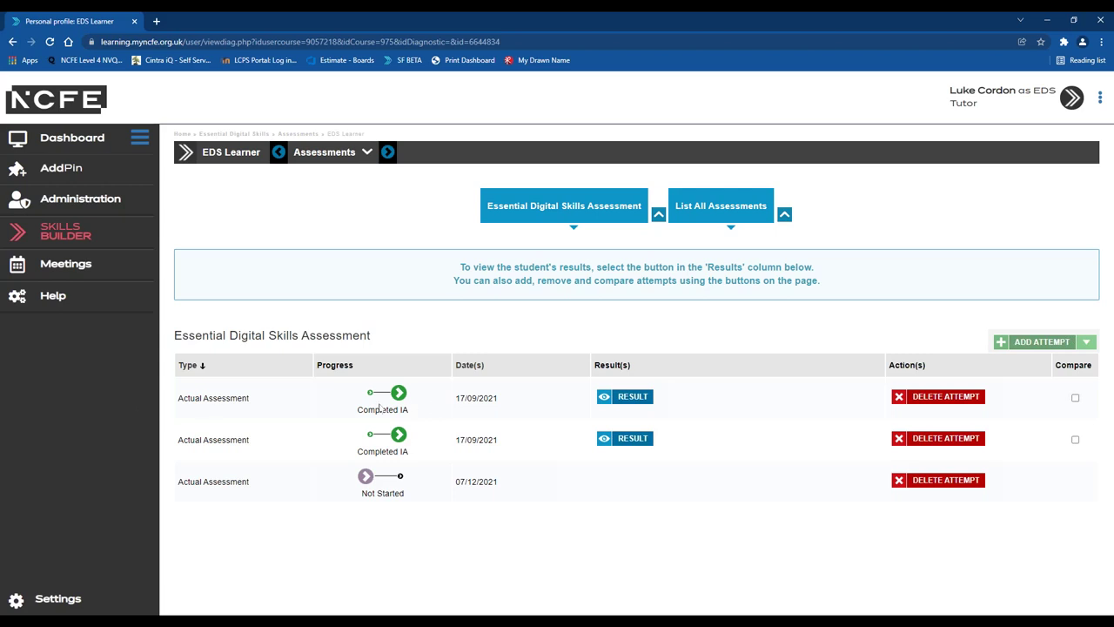
Open the result of the first completed Essential Digital Skills assessment attempt and examine its section levels and level graph.
{"action": "left_click", "coordinate": [624, 396]}
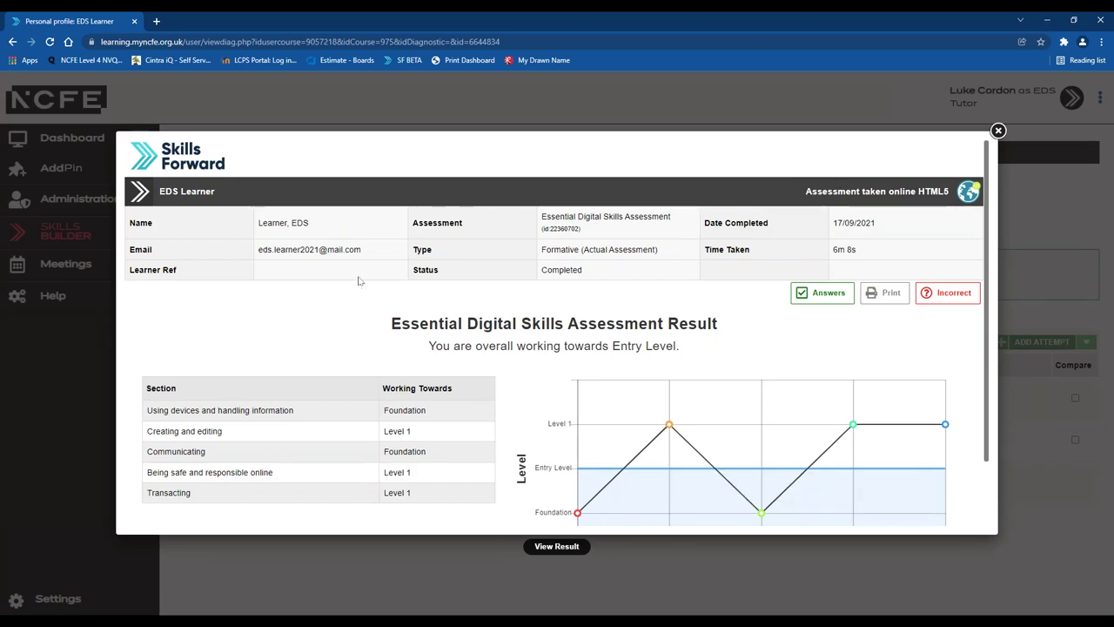
{"action": "scroll", "coordinate": [365, 273], "scroll_direction": "down", "scroll_amount": 2}
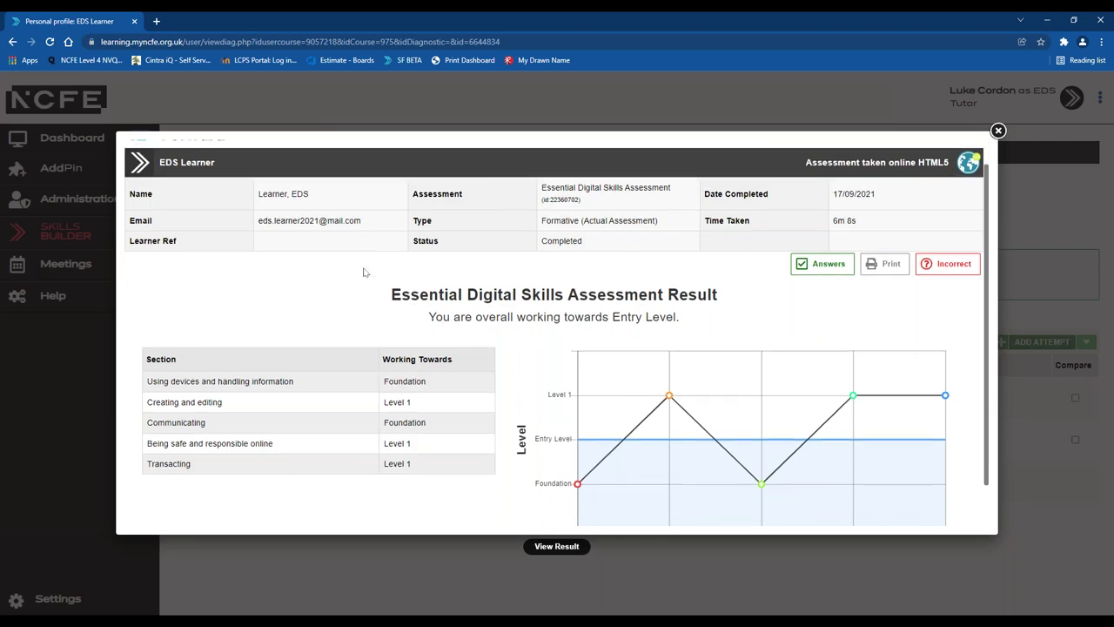
{"action": "scroll", "coordinate": [365, 272], "scroll_direction": "down", "scroll_amount": 1}
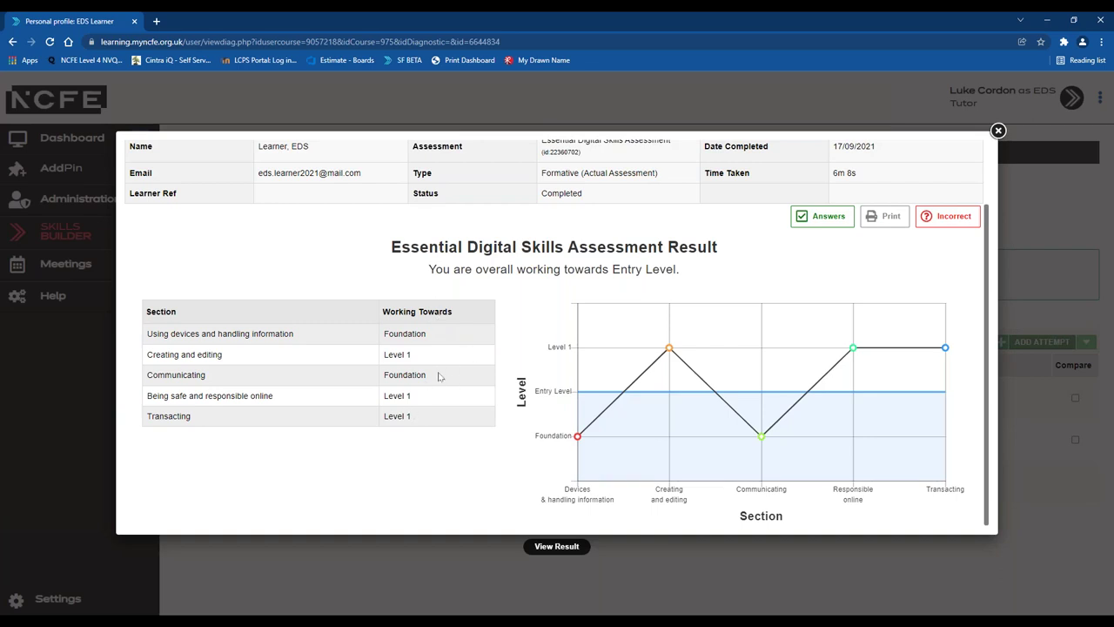
{"action": "mouse_move", "coordinate": [672, 481]}
{"action": "mouse_move", "coordinate": [570, 427]}
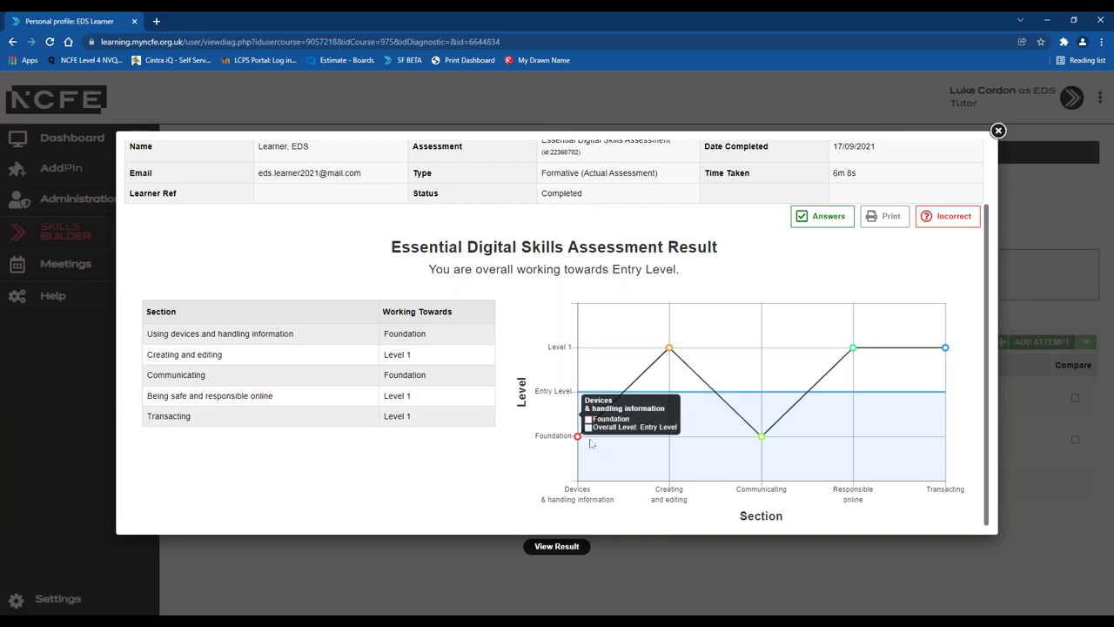
{"action": "mouse_move", "coordinate": [659, 350]}
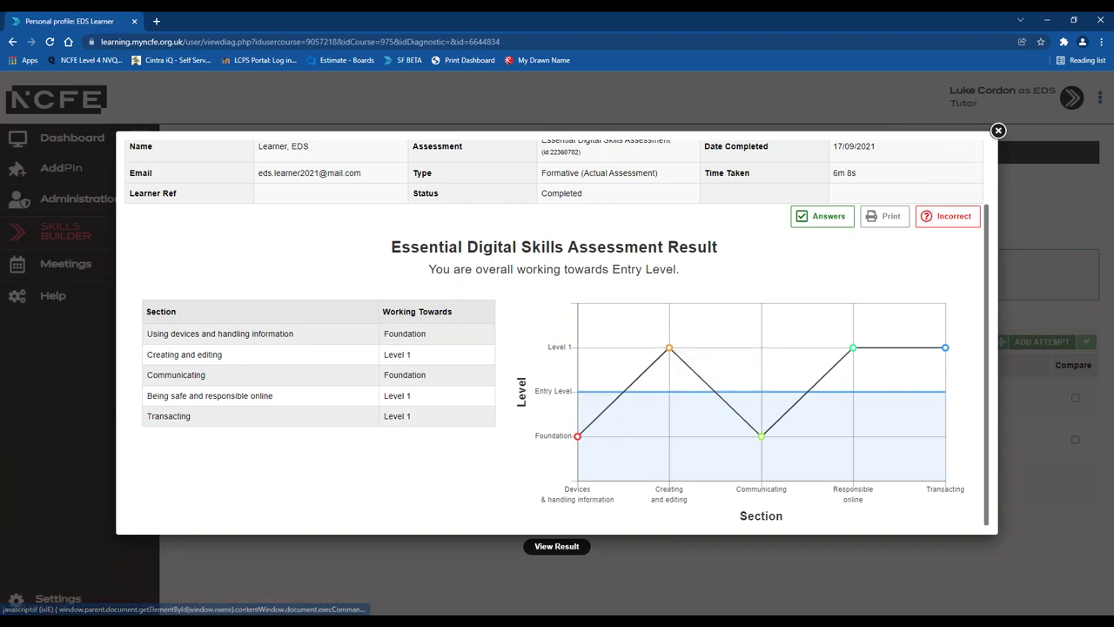
Open the print preview for the assessment result and cancel printing.
{"action": "left_click", "coordinate": [884, 224]}
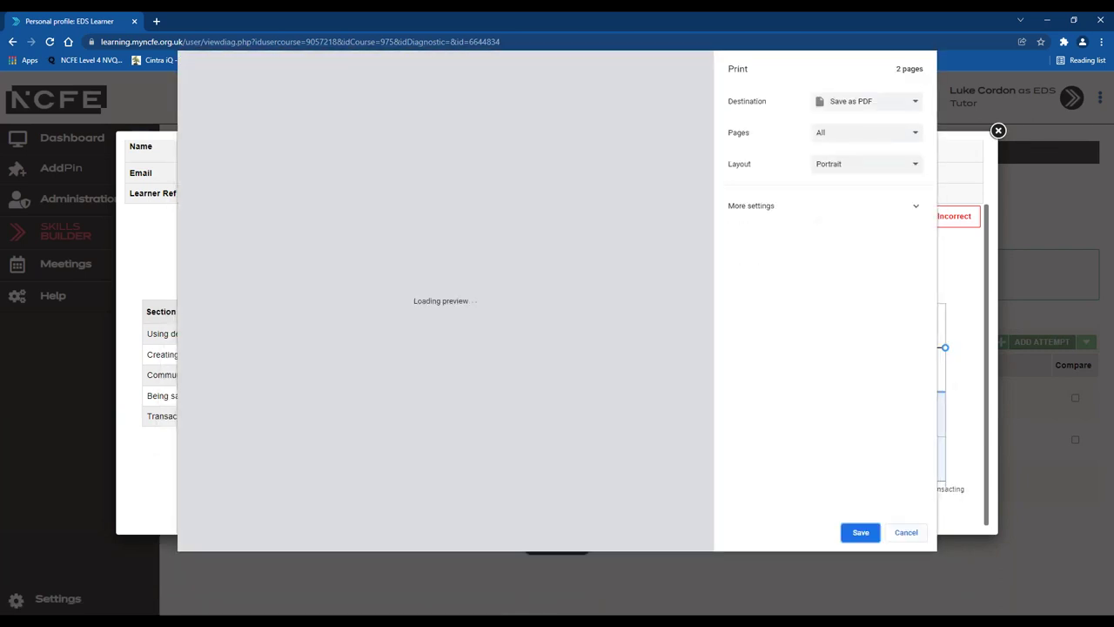
{"action": "left_click", "coordinate": [906, 531]}
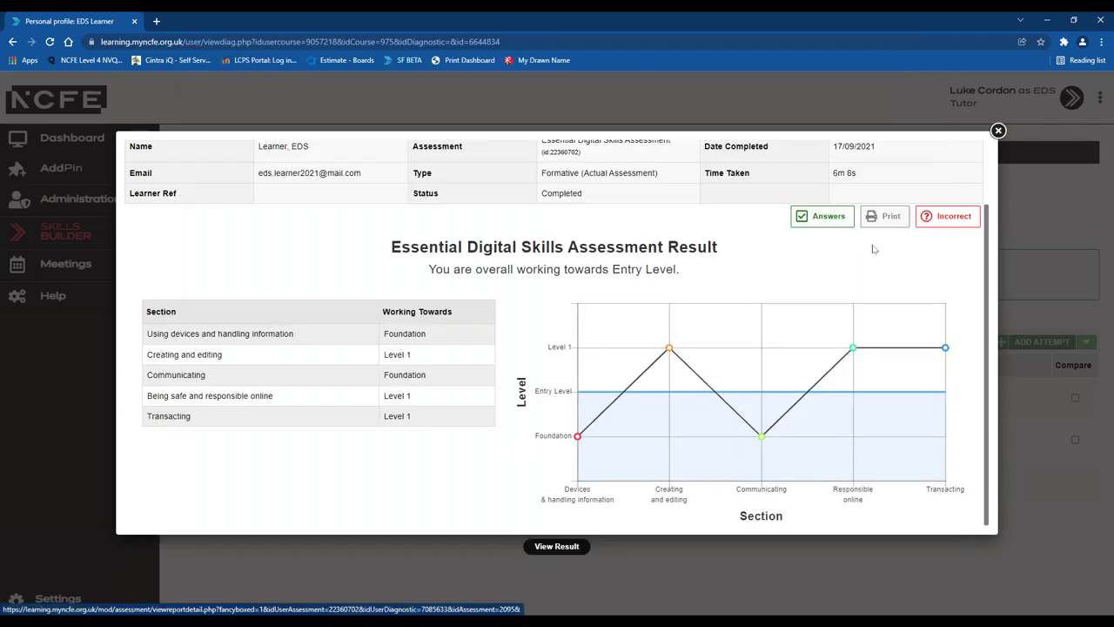
Open the review of the learner's incorrect answers and dismiss the review instructions.
{"action": "left_click", "coordinate": [945, 223]}
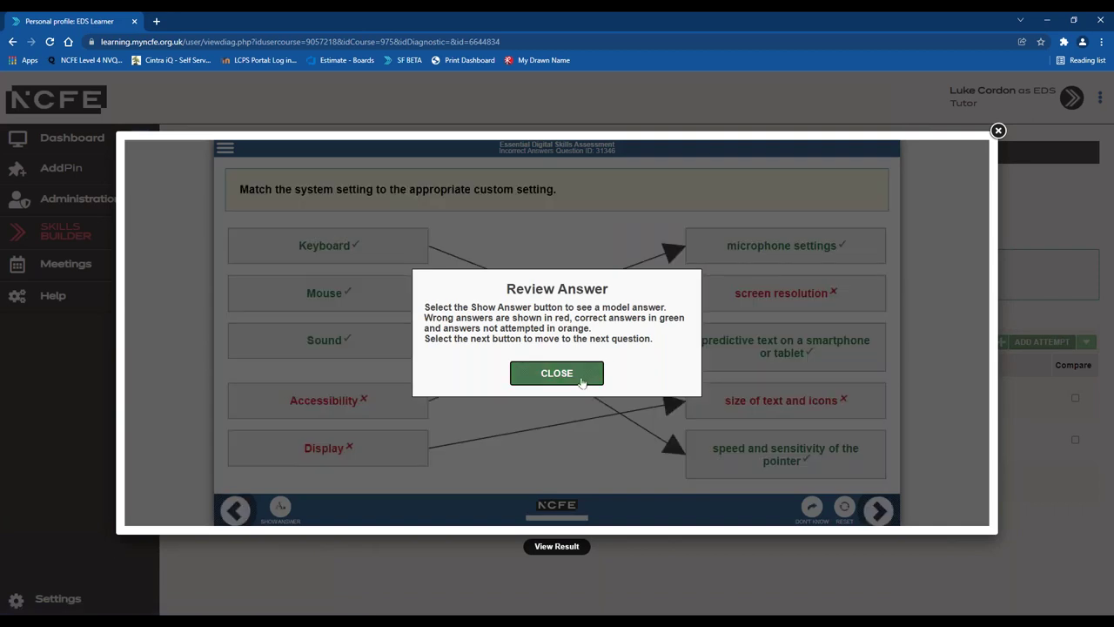
{"action": "left_click", "coordinate": [591, 376]}
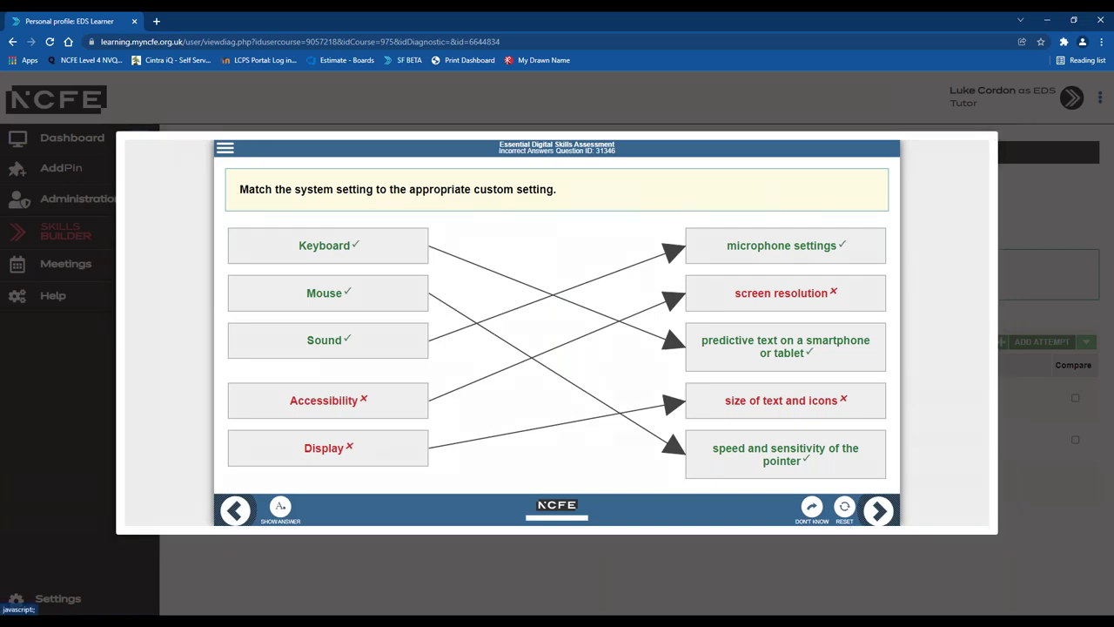
Close the incorrect-answers review and open the learner's individual skills plan (ISP) for Essential Digital Skills Resources.
{"action": "left_click", "coordinate": [998, 130]}
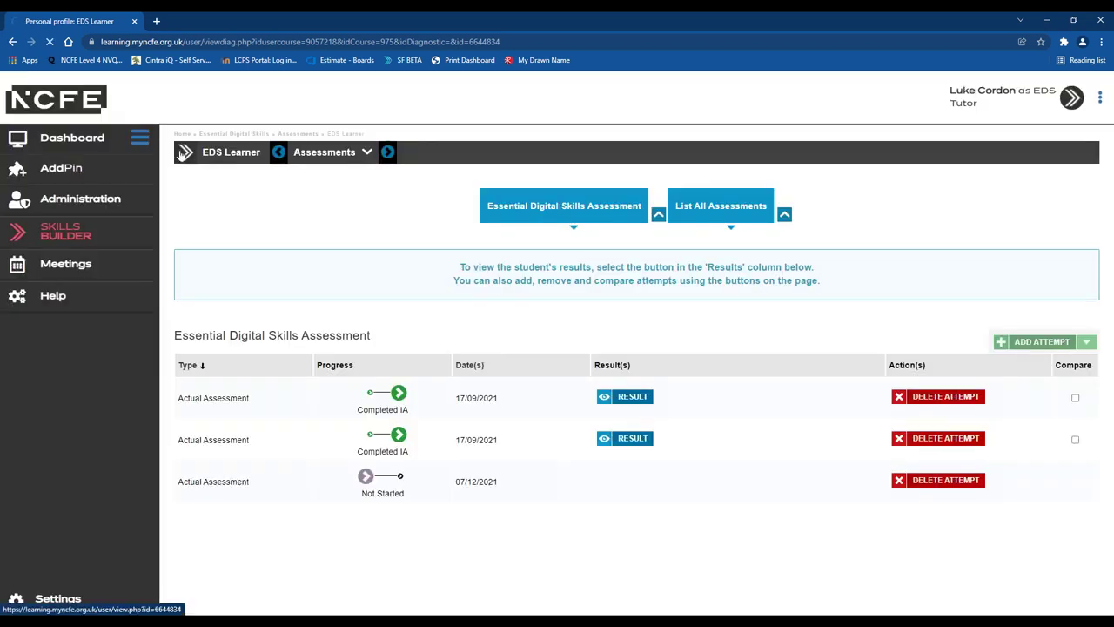
{"action": "left_click", "coordinate": [181, 153]}
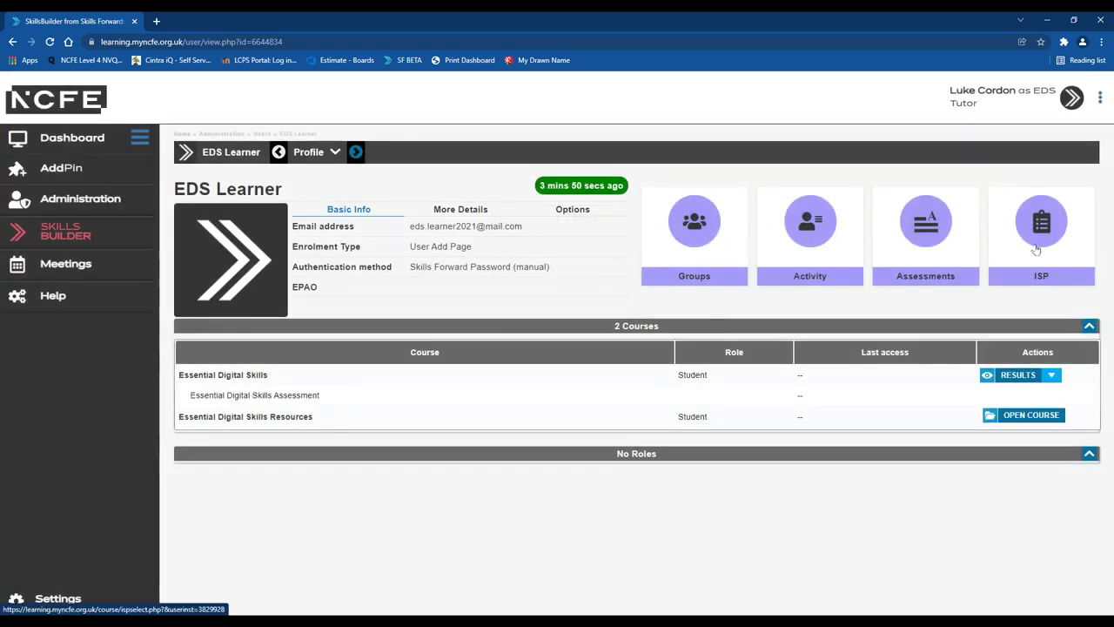
{"action": "left_click", "coordinate": [1035, 250]}
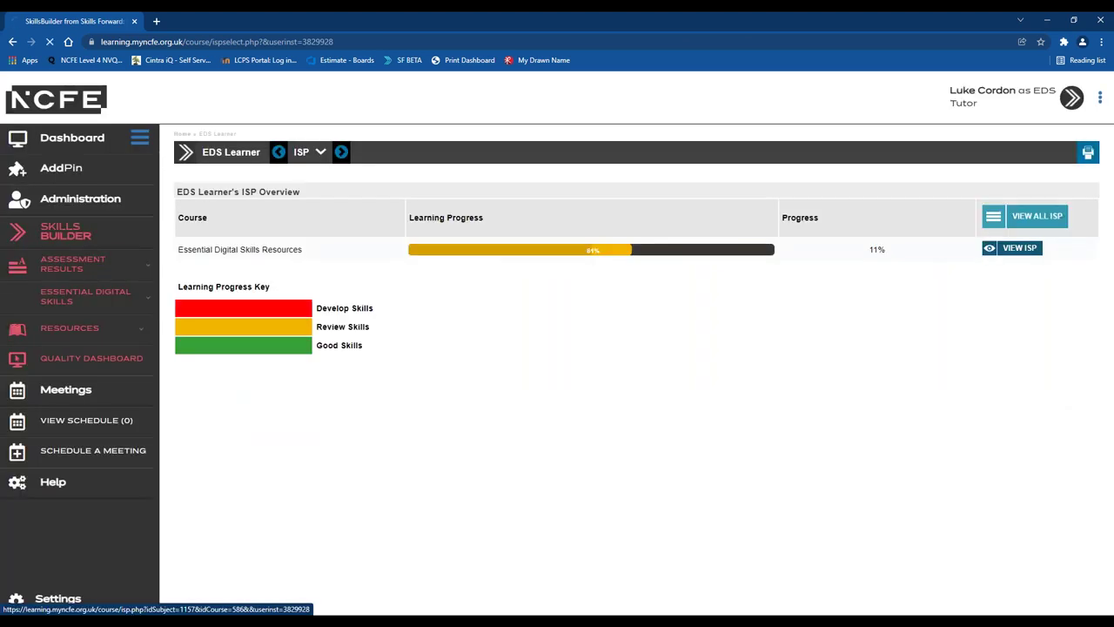
{"action": "left_click", "coordinate": [1012, 248]}
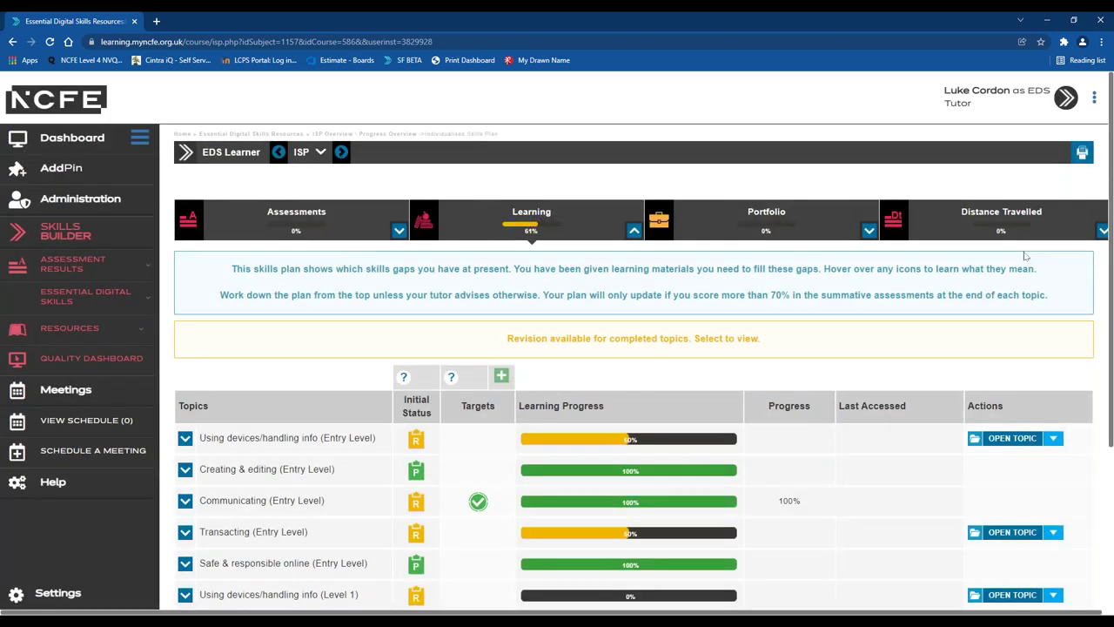
Expand the criteria of the Using devices/handling info (Entry Level) topic and open the assignment of additional criteria.
{"action": "scroll", "coordinate": [515, 396], "scroll_direction": "down", "scroll_amount": 1}
{"action": "scroll", "coordinate": [514, 396], "scroll_direction": "down", "scroll_amount": 2}
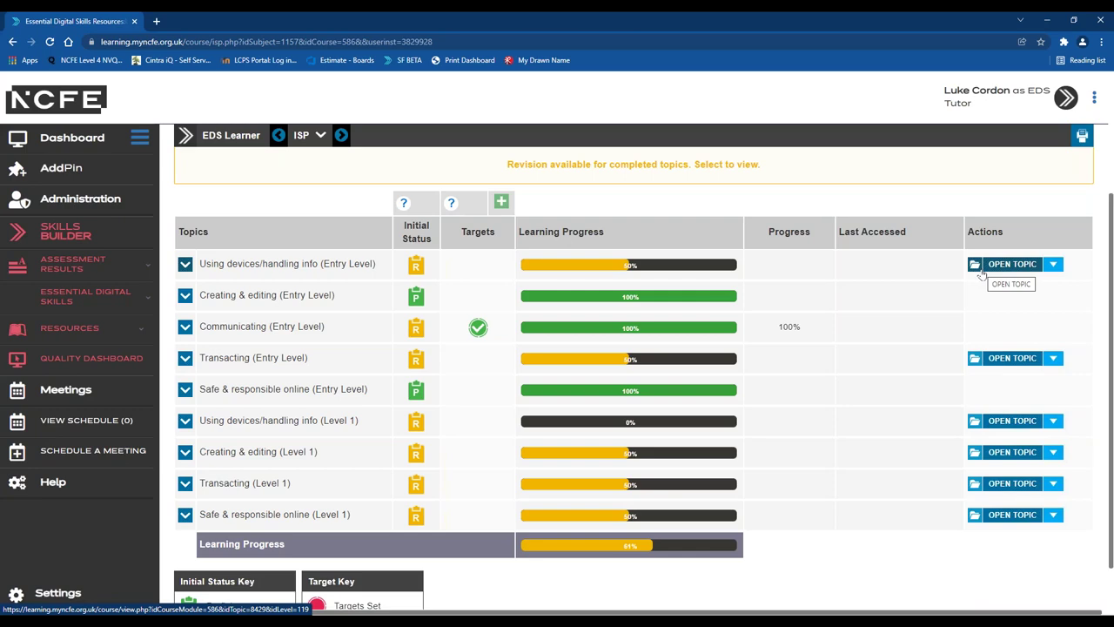
{"action": "left_click", "coordinate": [184, 264]}
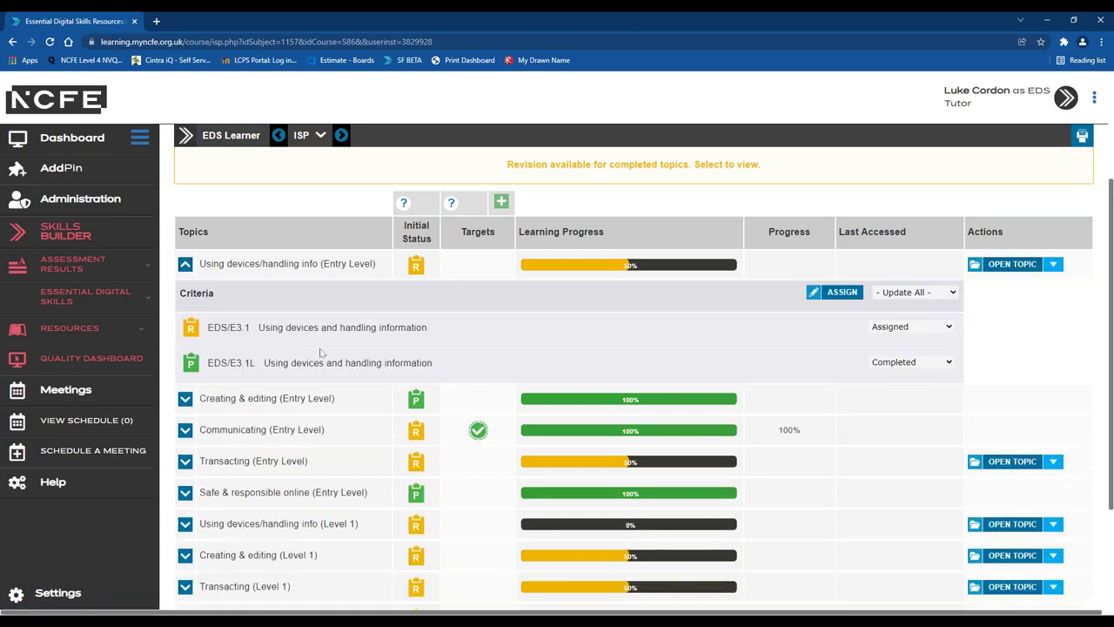
{"action": "left_click", "coordinate": [842, 292]}
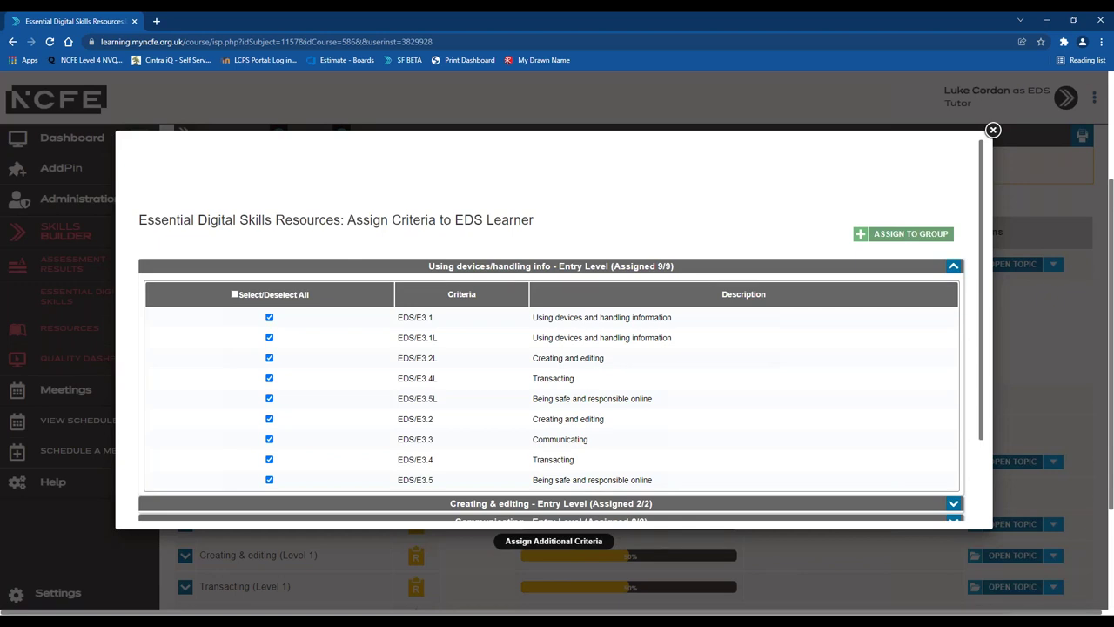
Collapse the Using devices/handling info Entry Level criteria and switch the criteria assignment to Level 1.
{"action": "left_click", "coordinate": [953, 266]}
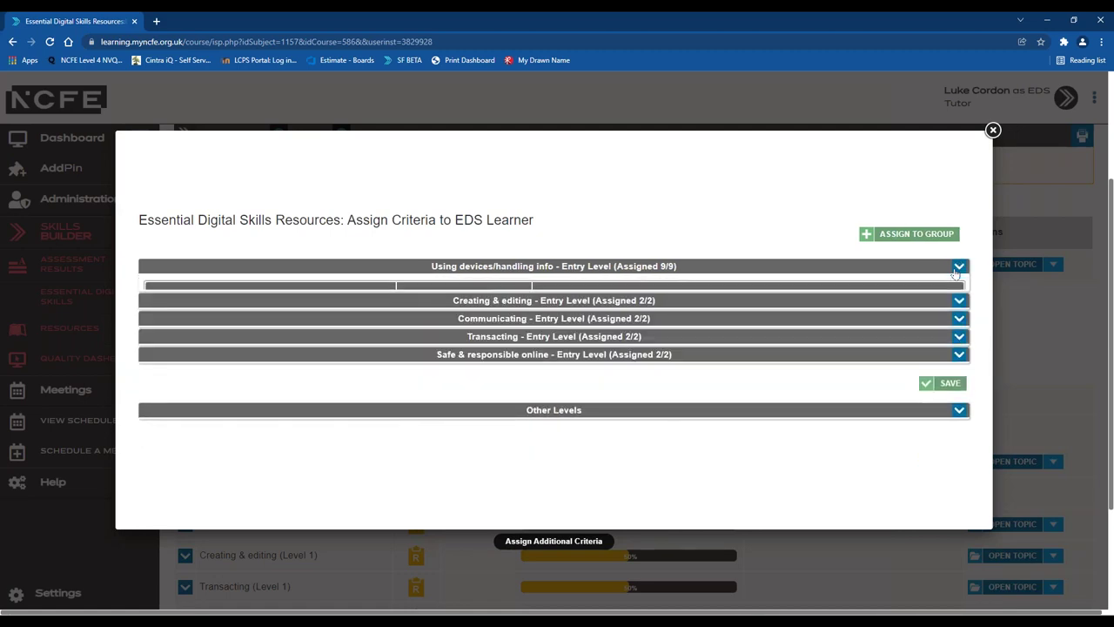
{"action": "left_click", "coordinate": [956, 268]}
{"action": "left_click", "coordinate": [953, 267]}
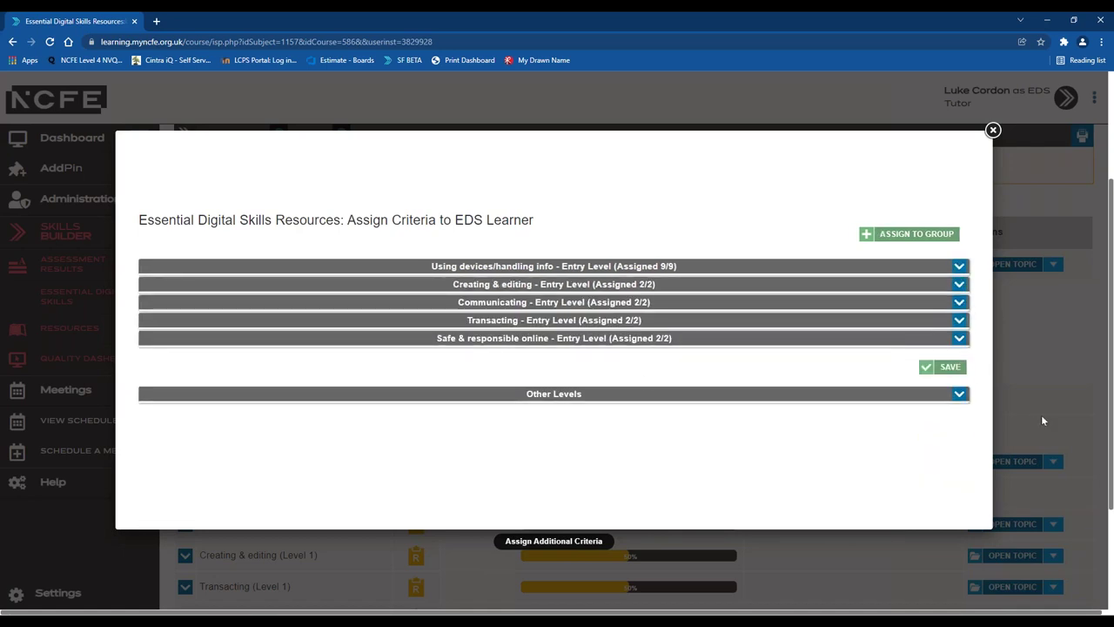
{"action": "left_click", "coordinate": [958, 396]}
{"action": "left_click", "coordinate": [879, 444]}
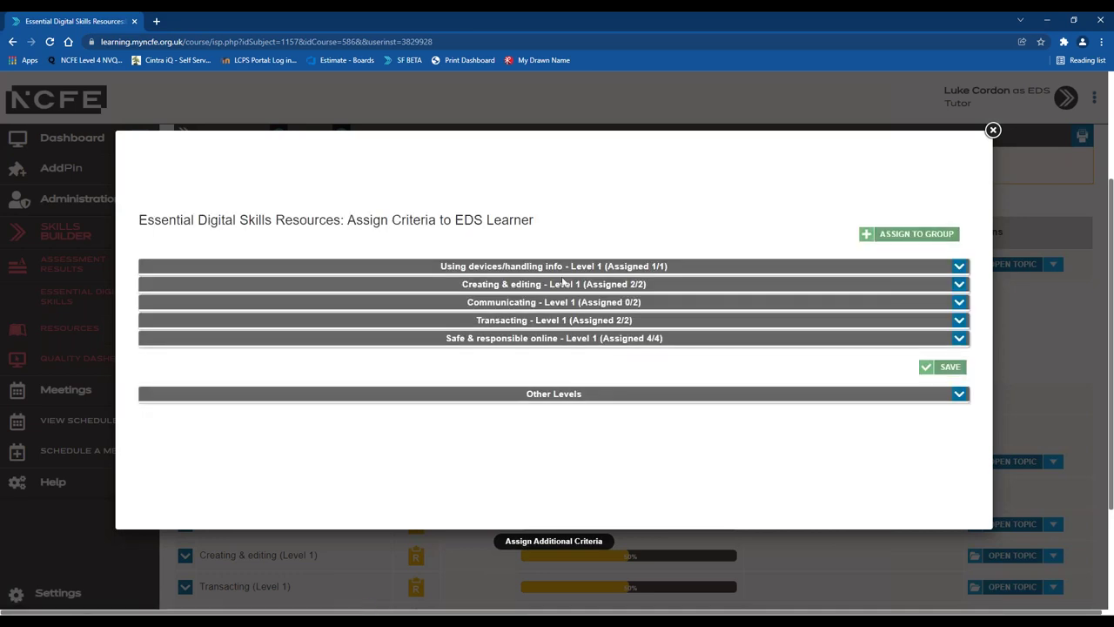
Assign all Communicating Level 1 criteria to the learner, save the assignment and return to the skills plan.
{"action": "left_click", "coordinate": [958, 303]}
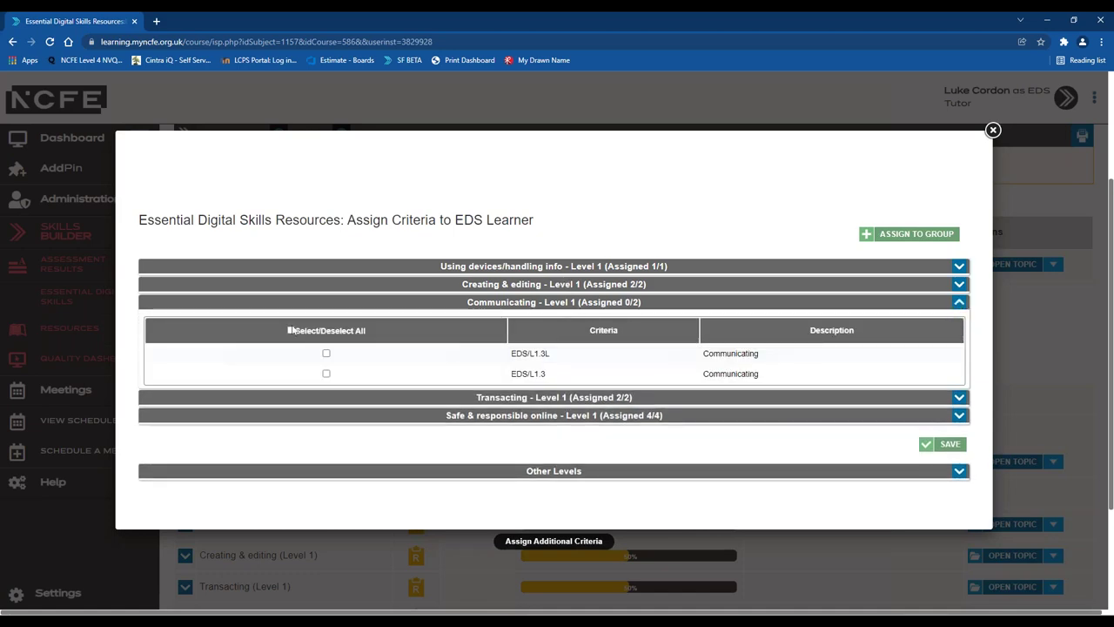
{"action": "left_click", "coordinate": [291, 330]}
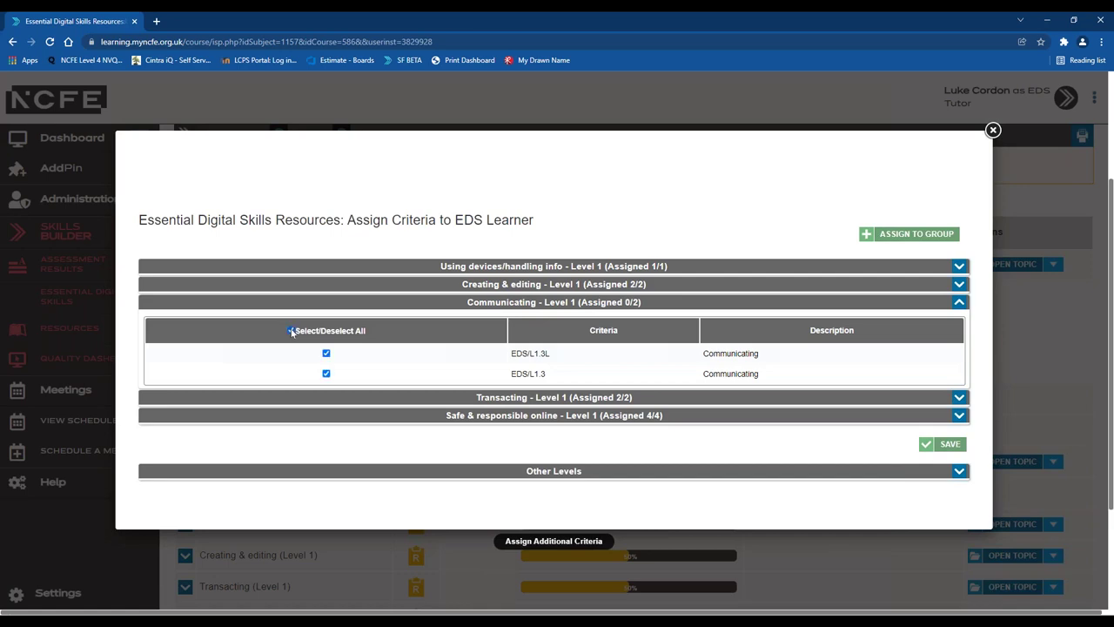
{"action": "left_click", "coordinate": [938, 444]}
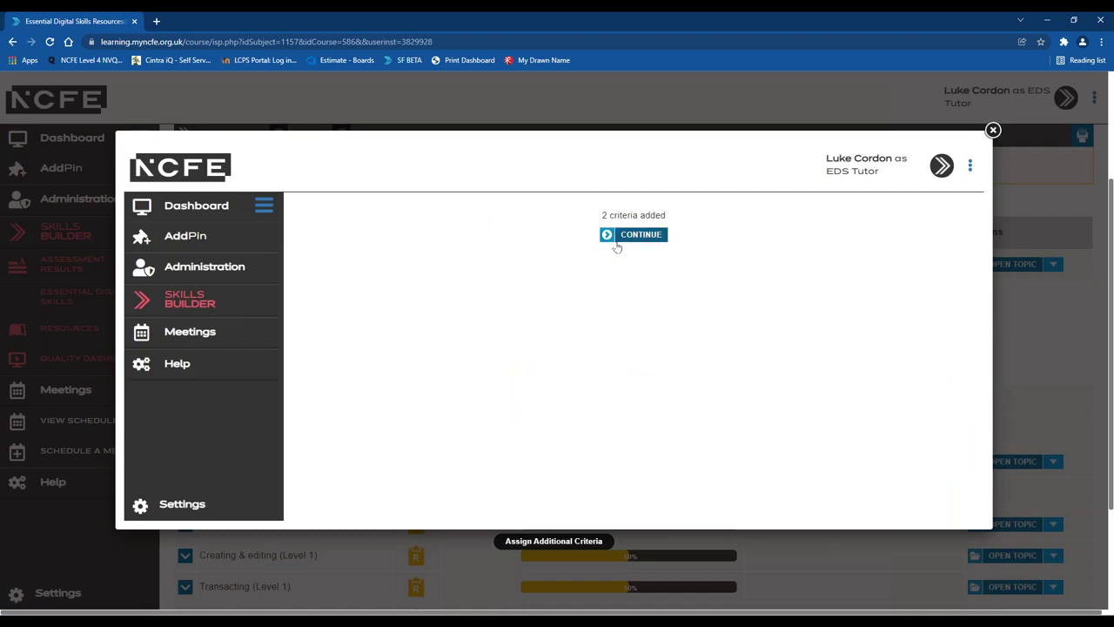
{"action": "left_click", "coordinate": [616, 247]}
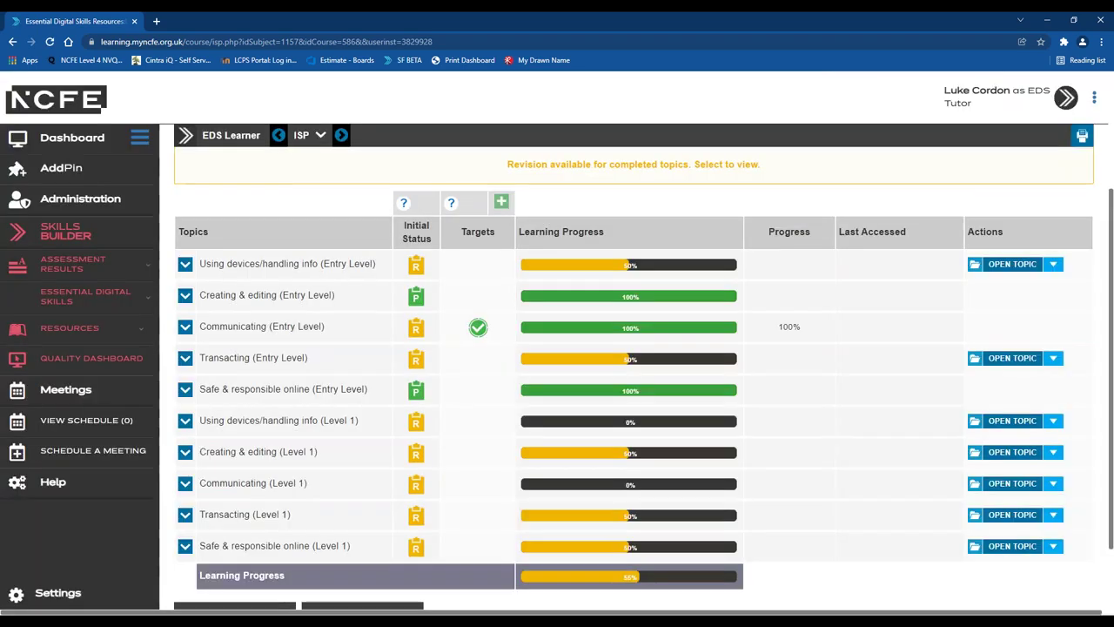
{"action": "scroll", "coordinate": [589, 281], "scroll_direction": "down", "scroll_amount": 2}
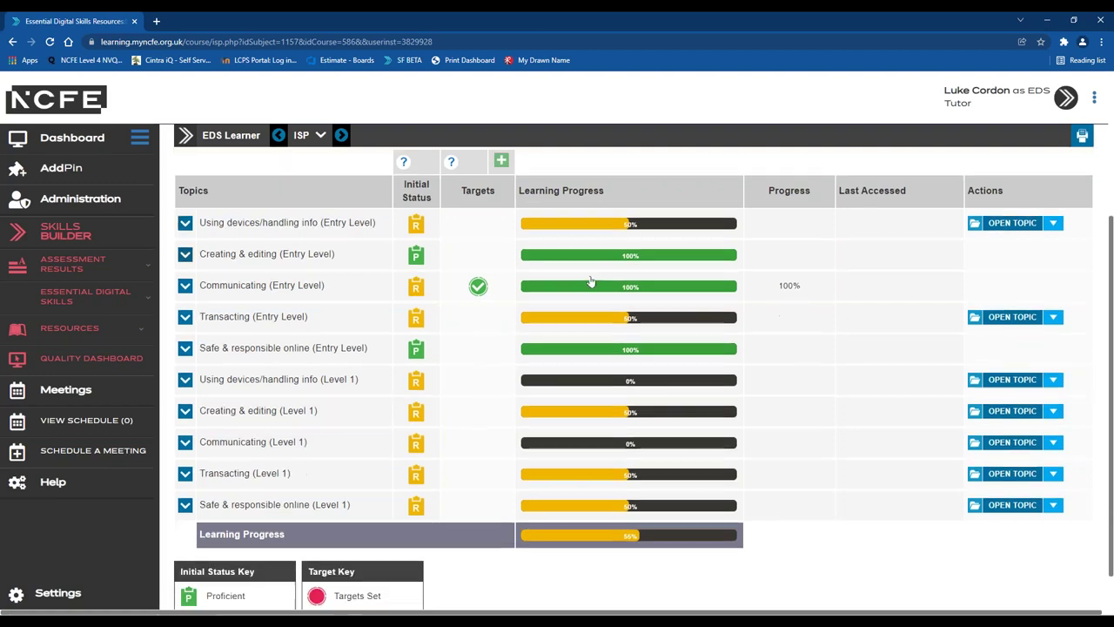